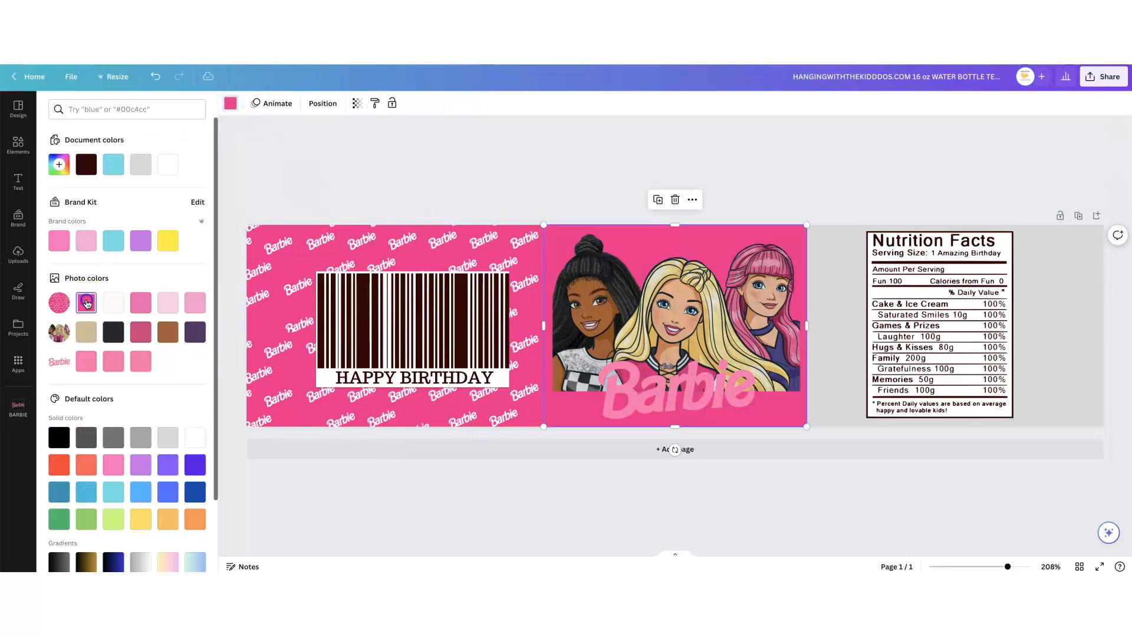
- Duplicate the Barbie logo pattern, place the copy over the grey nutrition panel and send it behind the Nutrition Facts label
{"action": "left_click", "coordinate": [424, 248]}
{"action": "left_click", "coordinate": [378, 199]}
{"action": "left_click_drag", "start_coordinate": [390, 302], "coordinate": [938, 288]}
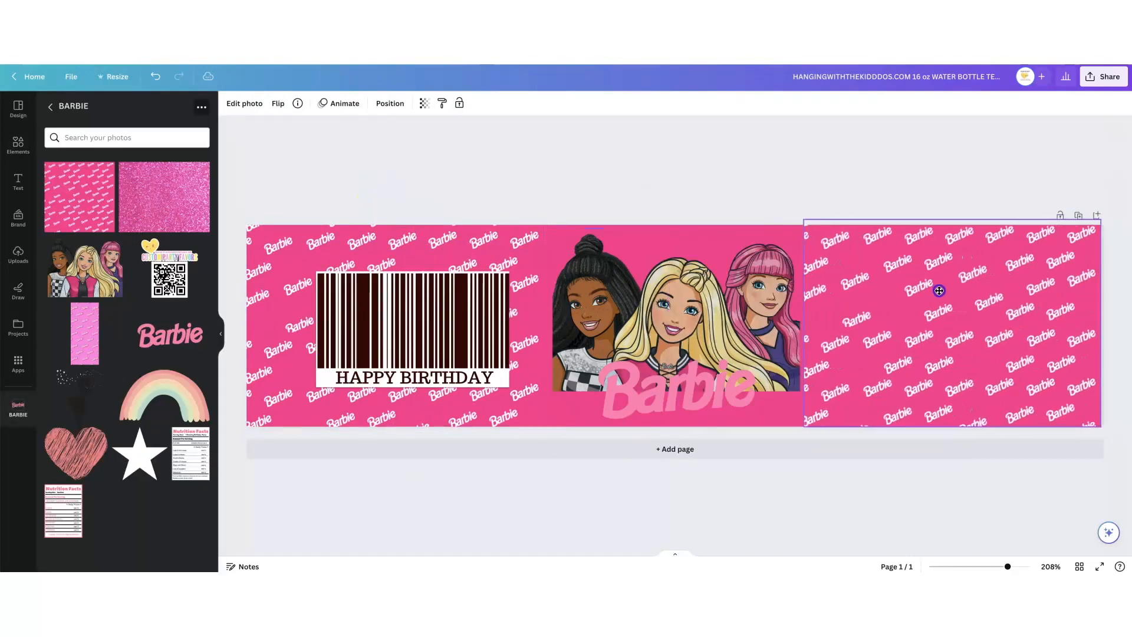
{"action": "left_click", "coordinate": [389, 103]}
{"action": "left_click", "coordinate": [172, 131]}
{"action": "left_click", "coordinate": [519, 185]}
- Recolour the dark parts of the Nutrition Facts label and the HAPPY BIRTHDAY barcode to the background's pink
{"action": "left_click", "coordinate": [412, 318]}
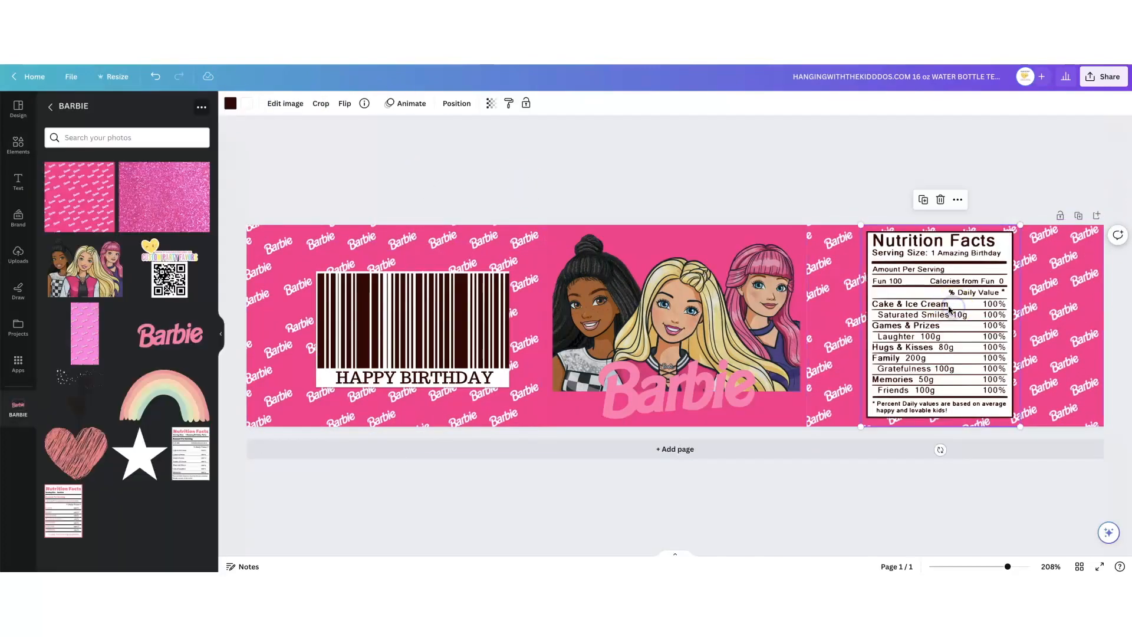
{"action": "left_click", "coordinate": [230, 103]}
{"action": "left_click", "coordinate": [140, 164]}
{"action": "left_click", "coordinate": [140, 164]}
{"action": "double_click", "coordinate": [123, 267]}
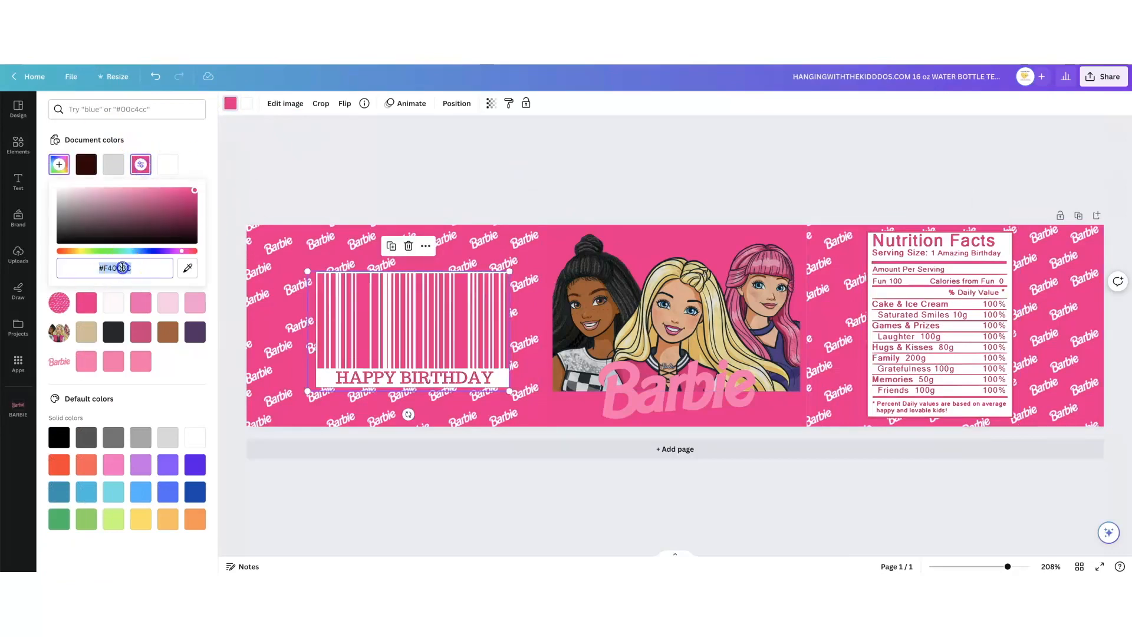
- Give the Barbie logo on the centre panel an Outline shadow, colour it #F4008C and adjust its size
{"action": "left_click", "coordinate": [638, 391]}
{"action": "left_click", "coordinate": [247, 103]}
{"action": "left_click", "coordinate": [69, 363]}
{"action": "left_click", "coordinate": [188, 220]}
{"action": "left_click", "coordinate": [201, 410]}
{"action": "left_click", "coordinate": [291, 508]}
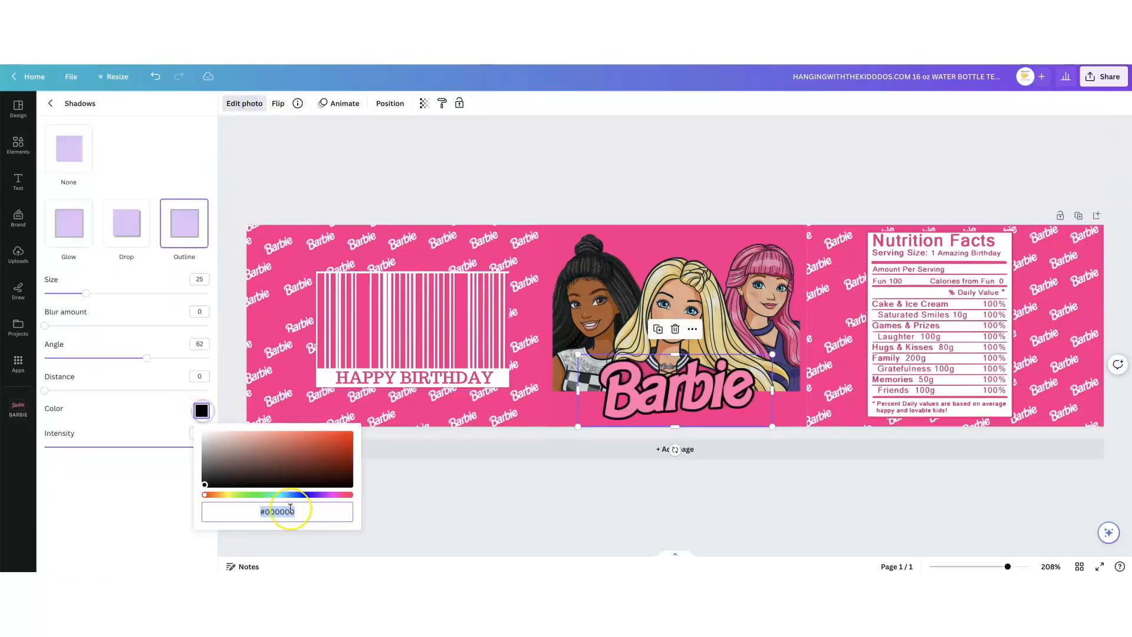
{"action": "type", "text": "#F4008C"}
{"action": "left_click", "coordinate": [88, 296]}
{"action": "left_click", "coordinate": [288, 512]}
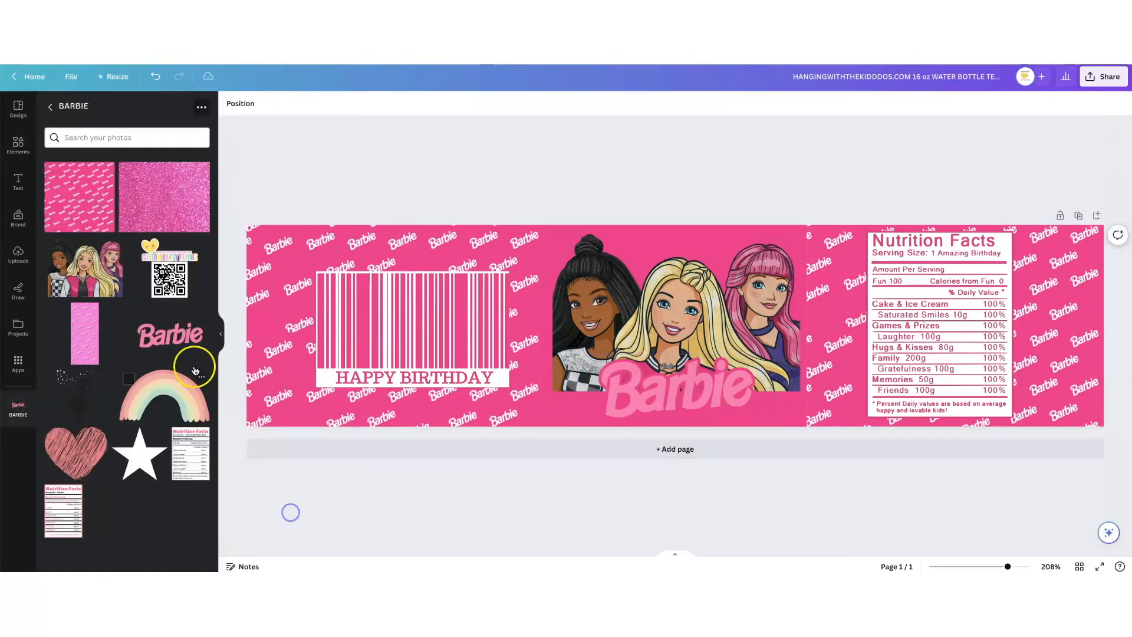
- Add a heading text box and place it at the top of the centre panel above the dolls
{"action": "left_click", "coordinate": [18, 182]}
{"action": "left_click", "coordinate": [103, 186]}
{"action": "left_click", "coordinate": [678, 246]}
{"action": "left_click_drag", "start_coordinate": [825, 300], "coordinate": [702, 245]}
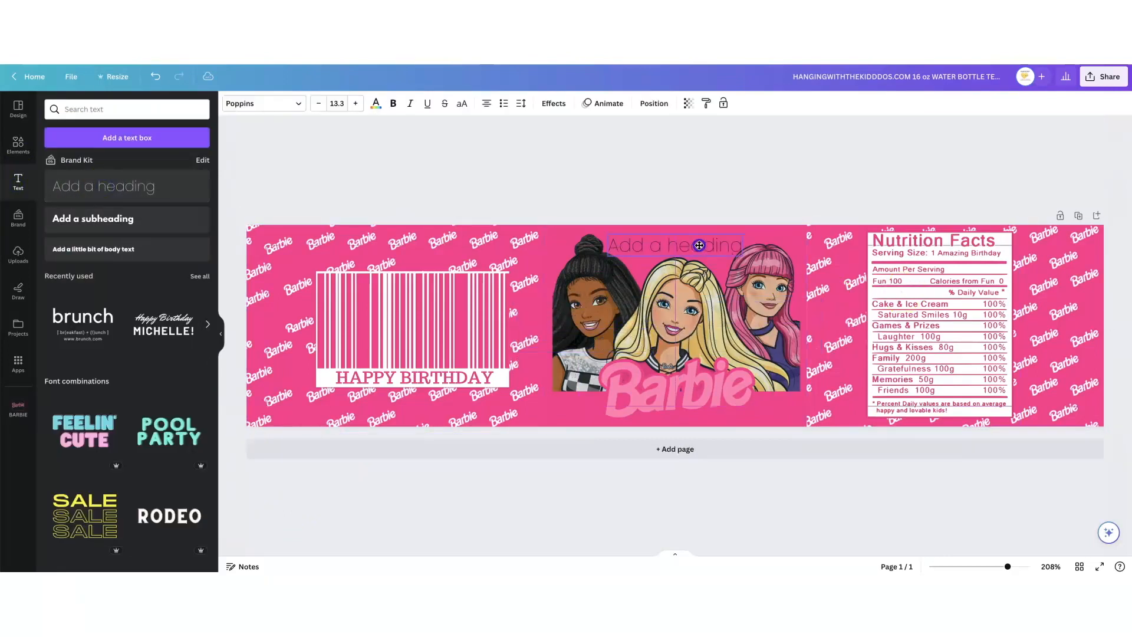
- Set the heading's font to Intro Rust and replace its text with LET'S GO PARTY
{"action": "double_click", "coordinate": [702, 245]}
{"action": "left_click", "coordinate": [260, 105]}
{"action": "left_click", "coordinate": [118, 138]}
{"action": "type", "text": "intro"}
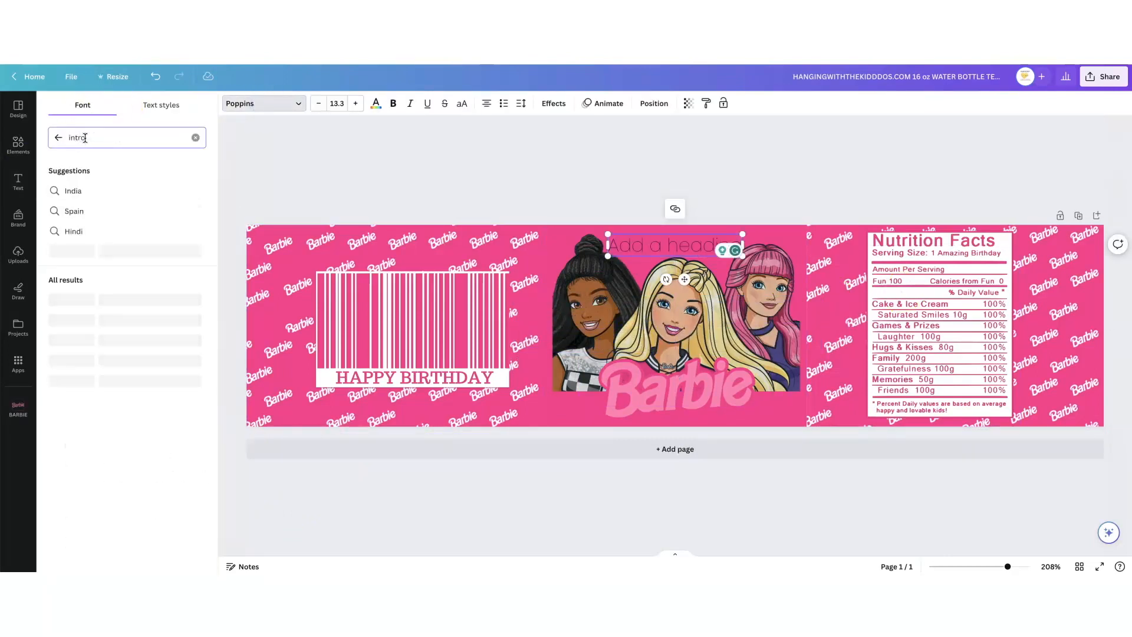
{"action": "key", "text": "Return"}
{"action": "left_click", "coordinate": [89, 210]}
{"action": "type", "text": "LET'S GO PARTY!"}
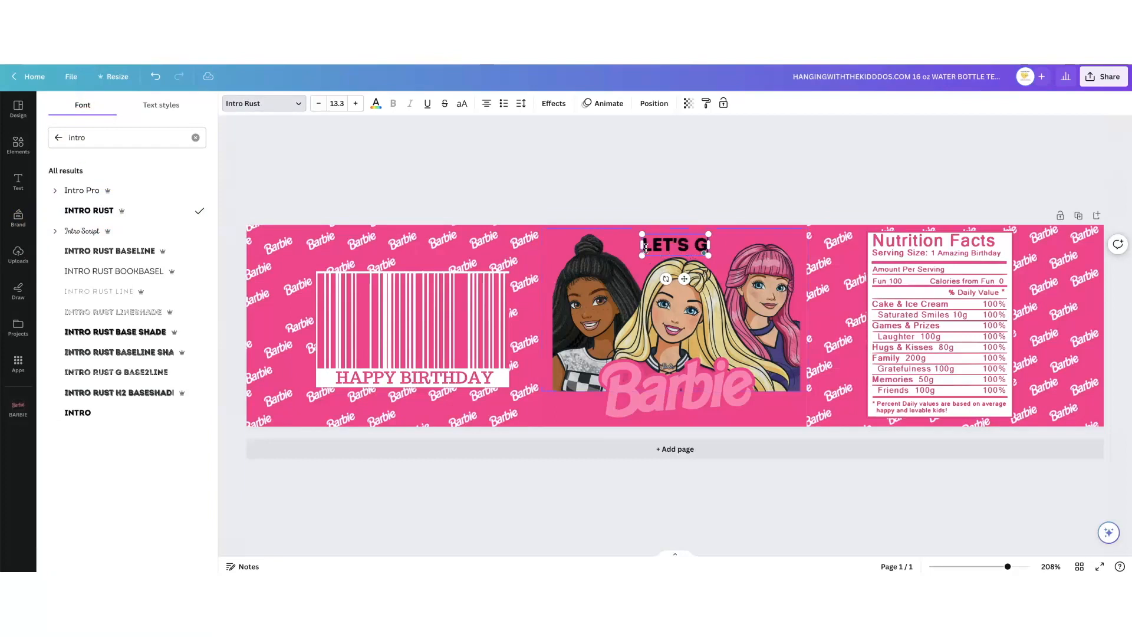
- Recolour the LET'S GO PARTY heading with the pink from the document colors
{"action": "double_click", "coordinate": [651, 241]}
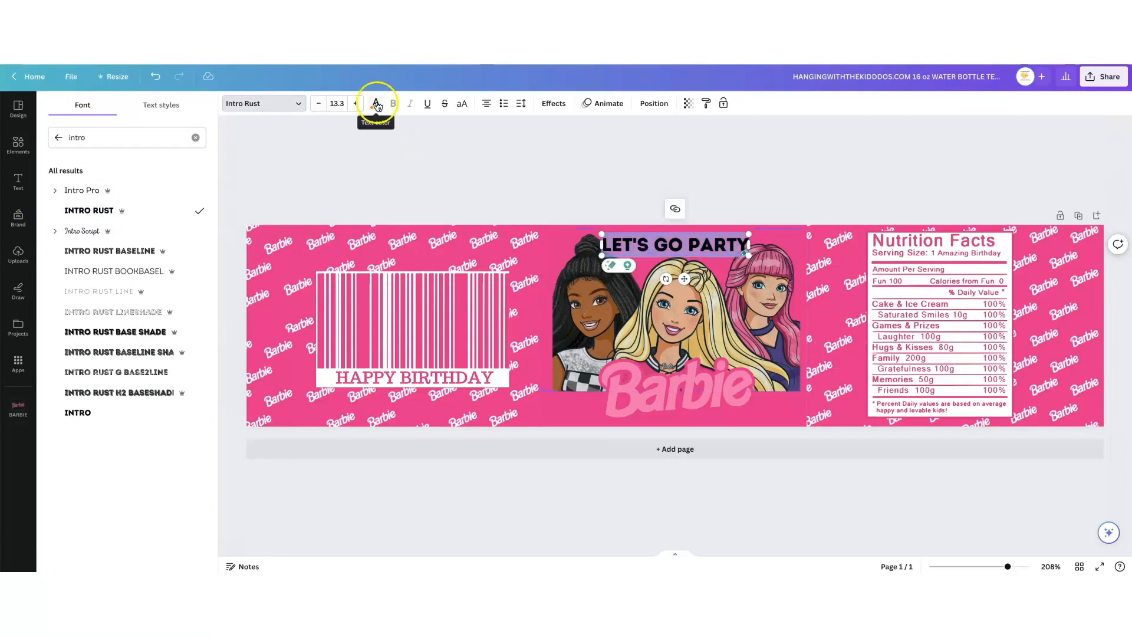
{"action": "left_click", "coordinate": [376, 104]}
{"action": "left_click", "coordinate": [139, 162]}
- Give the LET'S GO PARTY heading a thick white outline effect and tilt it slightly
{"action": "left_click", "coordinate": [555, 105]}
{"action": "left_click", "coordinate": [180, 233]}
{"action": "left_click", "coordinate": [198, 314]}
{"action": "left_click", "coordinate": [138, 369]}
{"action": "left_click_drag", "start_coordinate": [89, 297], "coordinate": [177, 304]}
{"action": "left_click_drag", "start_coordinate": [666, 278], "coordinate": [669, 277]}
{"action": "left_click", "coordinate": [771, 185]}
- Add the star graphic from the BARBIE folder beside the right end of the Barbie logo and colour it yellow
{"action": "left_click", "coordinate": [17, 410]}
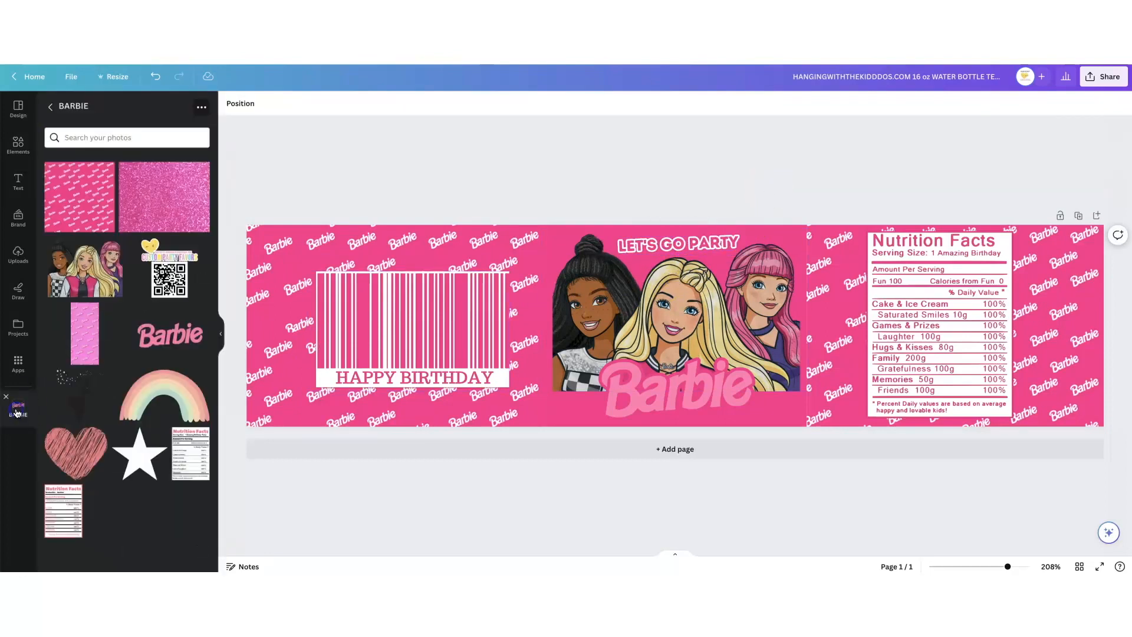
{"action": "left_click", "coordinate": [135, 455]}
{"action": "left_click_drag", "start_coordinate": [709, 292], "coordinate": [768, 392]}
{"action": "left_click", "coordinate": [281, 103]}
{"action": "left_click", "coordinate": [168, 240]}
- Make a copy of the yellow star and position it beside the left end of the Barbie logo
{"action": "left_click", "coordinate": [579, 366]}
{"action": "left_click", "coordinate": [597, 400]}
{"action": "left_click_drag", "start_coordinate": [605, 391], "coordinate": [601, 395]}
{"action": "left_click", "coordinate": [648, 395]}
{"action": "left_click_drag", "start_coordinate": [676, 449], "coordinate": [674, 449]}
{"action": "left_click", "coordinate": [766, 470]}
- Add the rainbow graphic, shrink it and place it in the centre panel's lower-left corner beside the star
{"action": "left_click", "coordinate": [165, 396]}
{"action": "left_click_drag", "start_coordinate": [745, 283], "coordinate": [643, 345]}
{"action": "left_click_drag", "start_coordinate": [615, 354], "coordinate": [559, 407]}
- Recolour the rainbow's bands one by one with new palette colours
{"action": "left_click", "coordinate": [279, 103]}
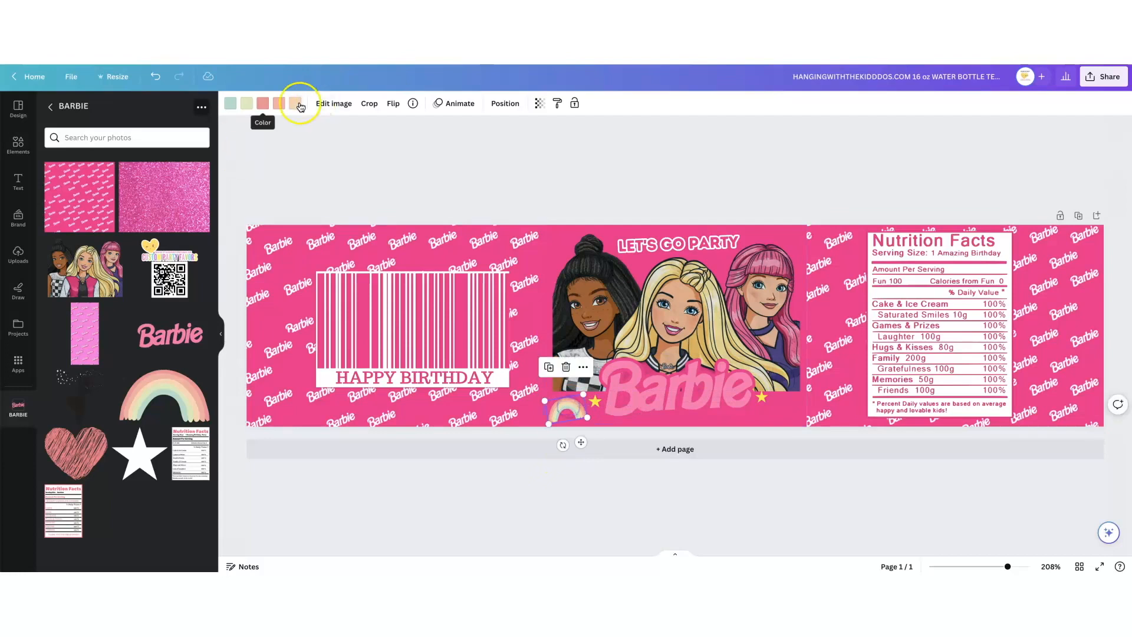
{"action": "left_click", "coordinate": [77, 268]}
{"action": "left_click", "coordinate": [62, 269]}
{"action": "left_click", "coordinate": [263, 103]}
{"action": "left_click", "coordinate": [111, 267]}
{"action": "left_click", "coordinate": [247, 104]}
{"action": "left_click", "coordinate": [113, 549]}
{"action": "left_click", "coordinate": [231, 103]}
{"action": "left_click", "coordinate": [87, 535]}
{"action": "left_click", "coordinate": [388, 491]}
- Add the scribbled heart in the centre panel's lower-right corner below the star and recolour it light pink
{"action": "left_click", "coordinate": [103, 456]}
{"action": "left_click_drag", "start_coordinate": [682, 392], "coordinate": [764, 405]}
{"action": "left_click", "coordinate": [229, 104]}
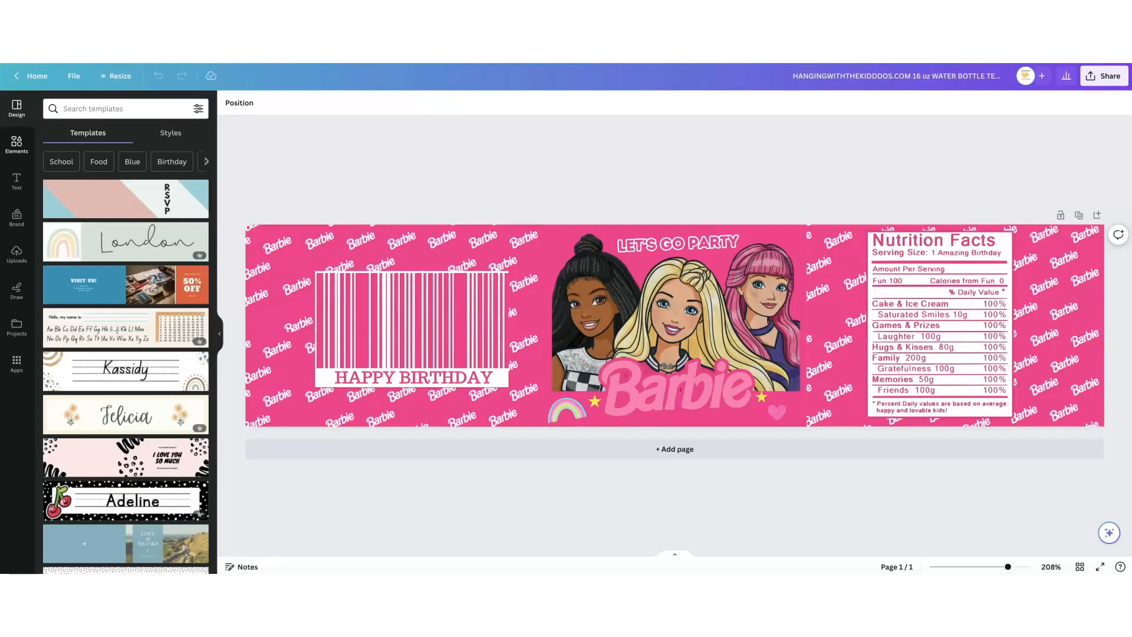
- Download the finished label design as a PNG file
{"action": "left_click", "coordinate": [1106, 79]}
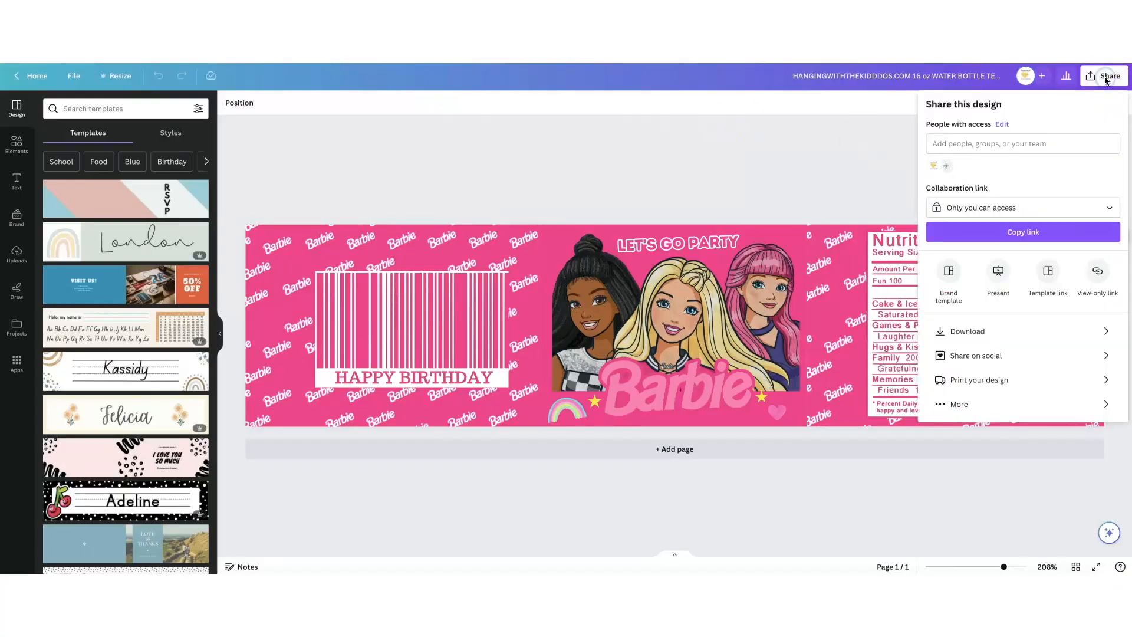
{"action": "left_click", "coordinate": [967, 331]}
{"action": "left_click", "coordinate": [956, 147]}
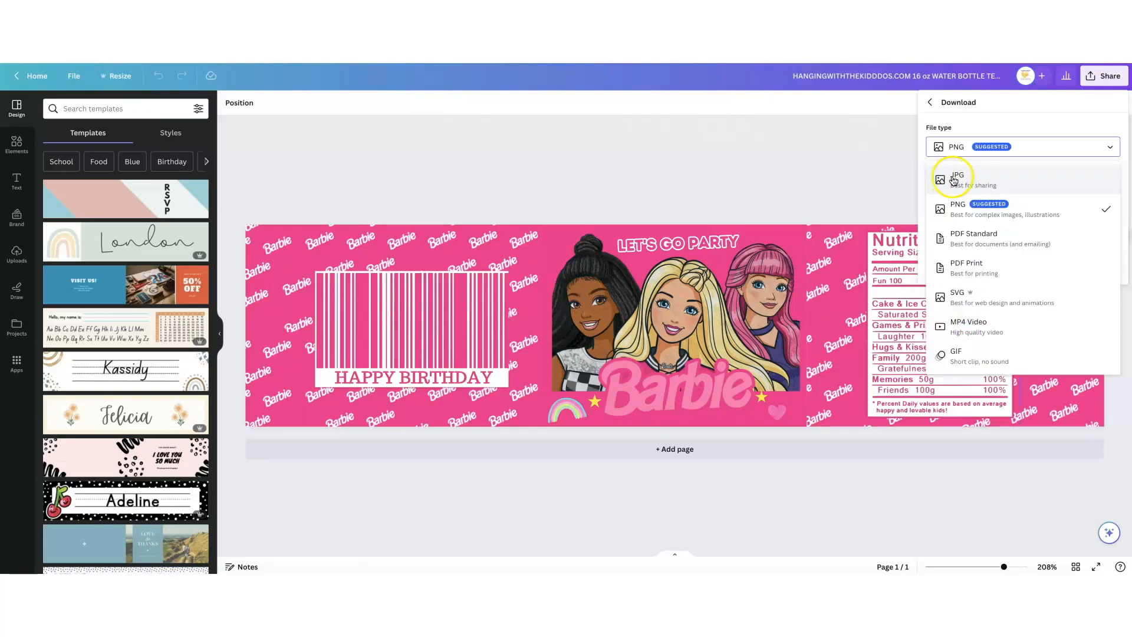
{"action": "left_click", "coordinate": [970, 211]}
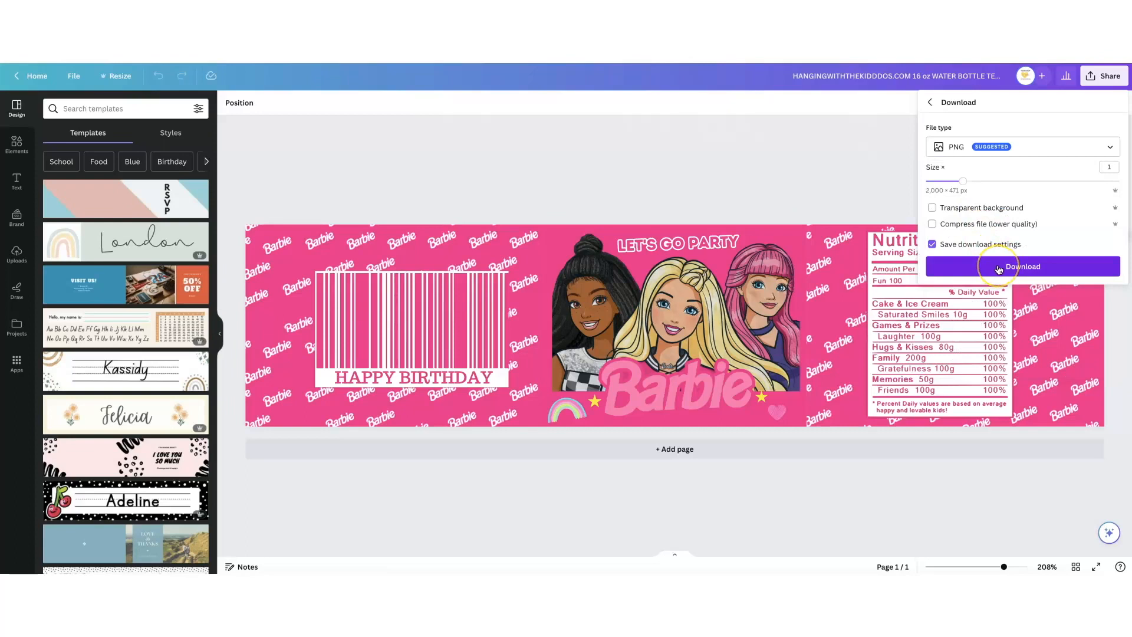
{"action": "left_click", "coordinate": [998, 267]}
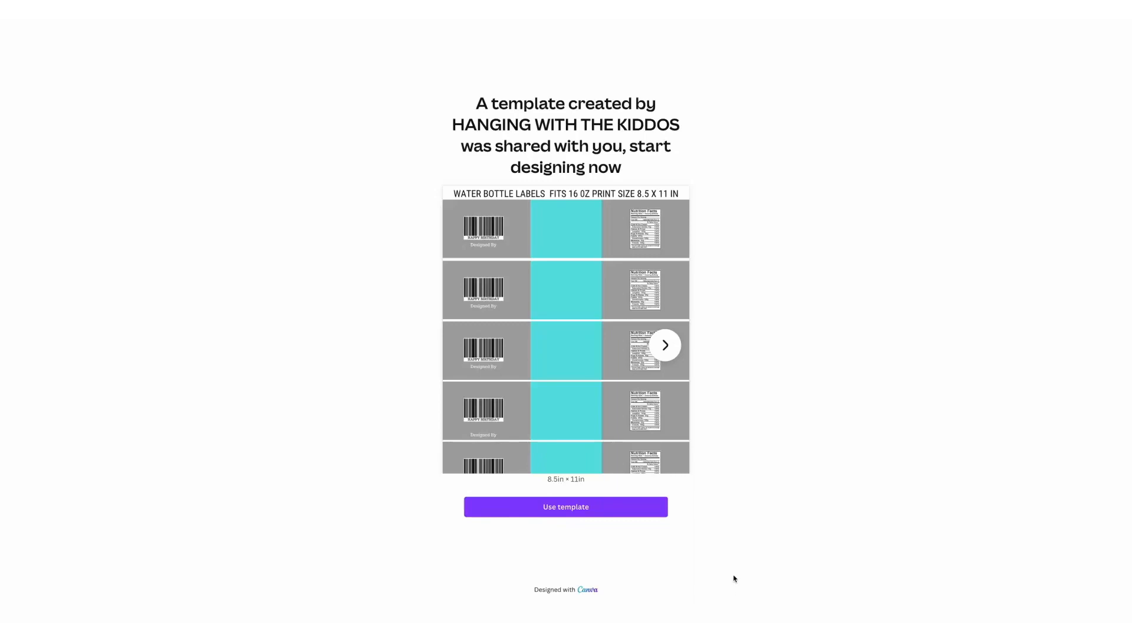
- Page through the shared 8.5 x 11 in water bottle label template to review its 16 oz, 8 oz and nutrition facts pages
{"action": "left_click", "coordinate": [666, 345]}
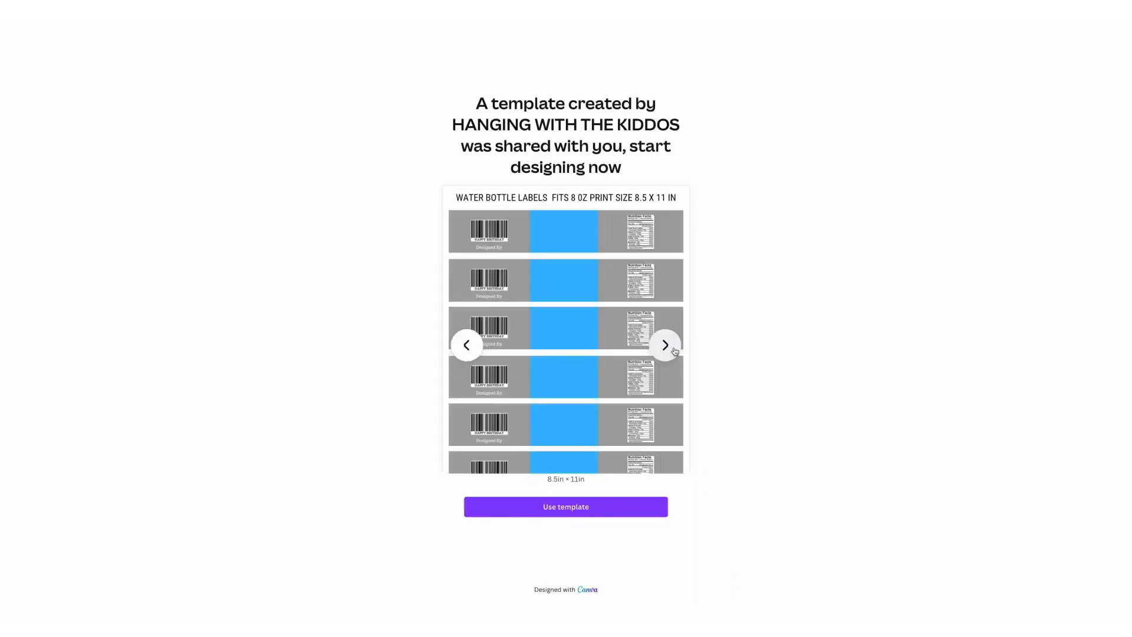
{"action": "left_click", "coordinate": [674, 350]}
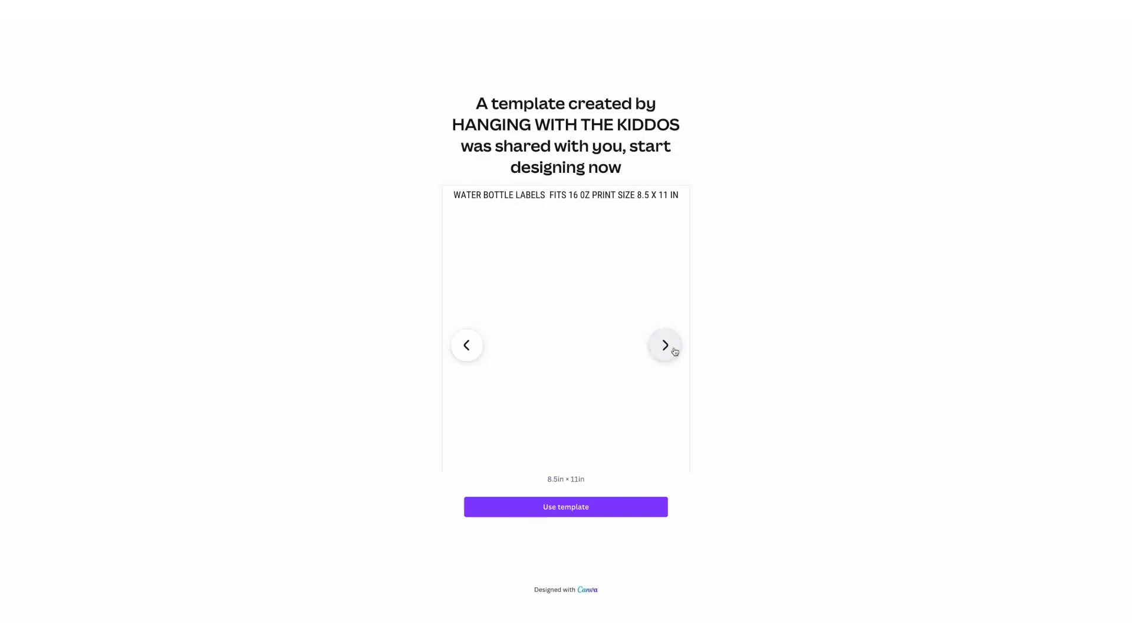
{"action": "left_click", "coordinate": [675, 351]}
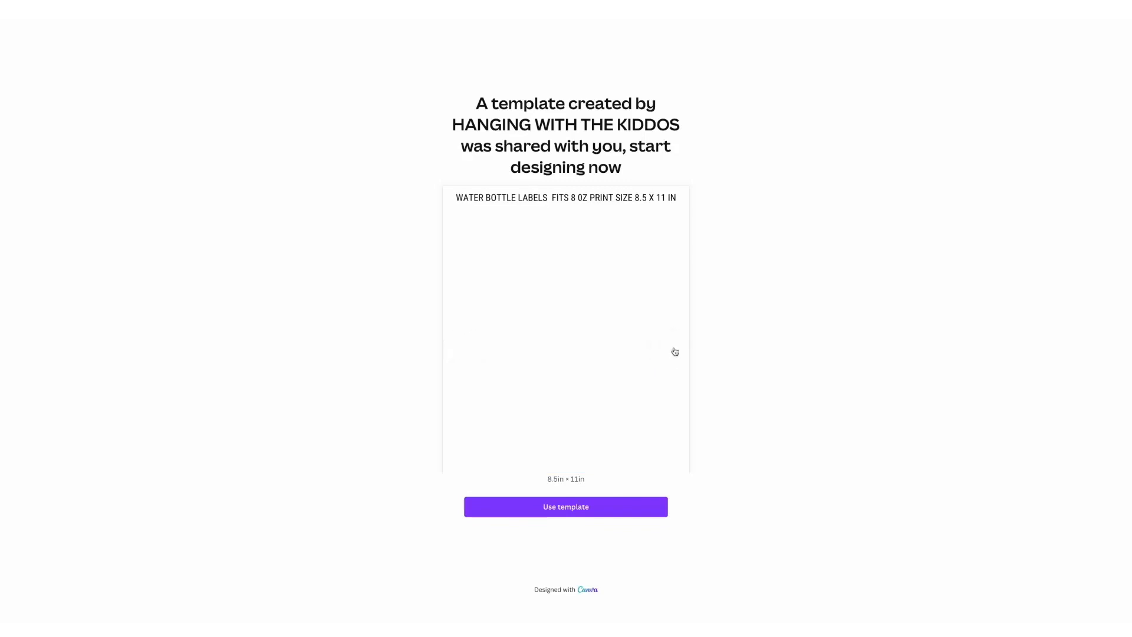
{"action": "left_click", "coordinate": [675, 352]}
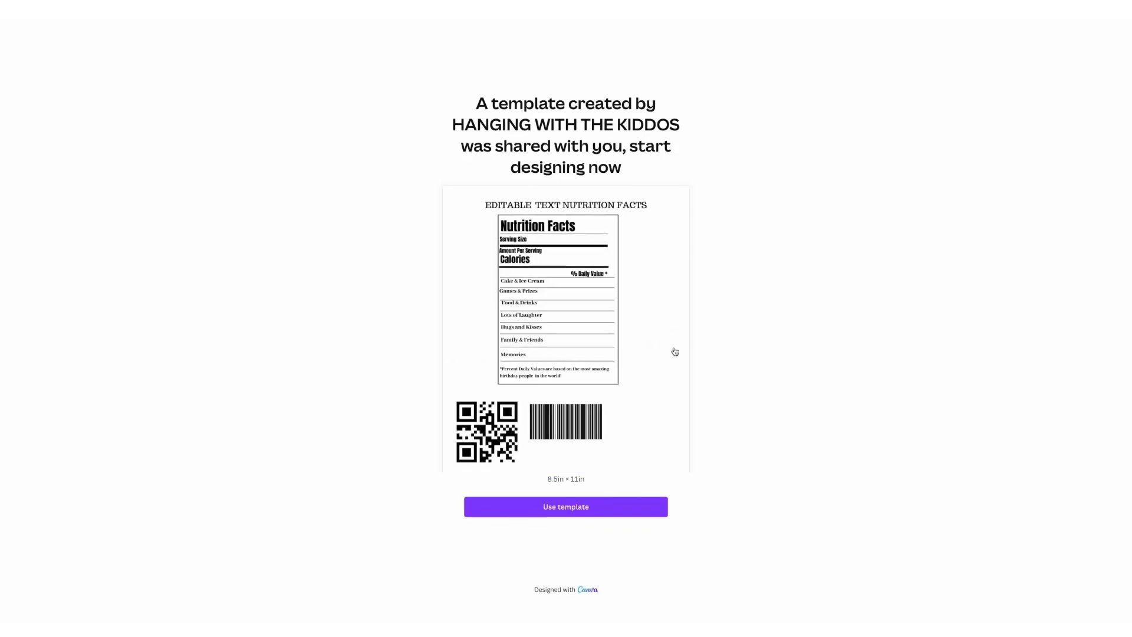
{"action": "left_click", "coordinate": [675, 352]}
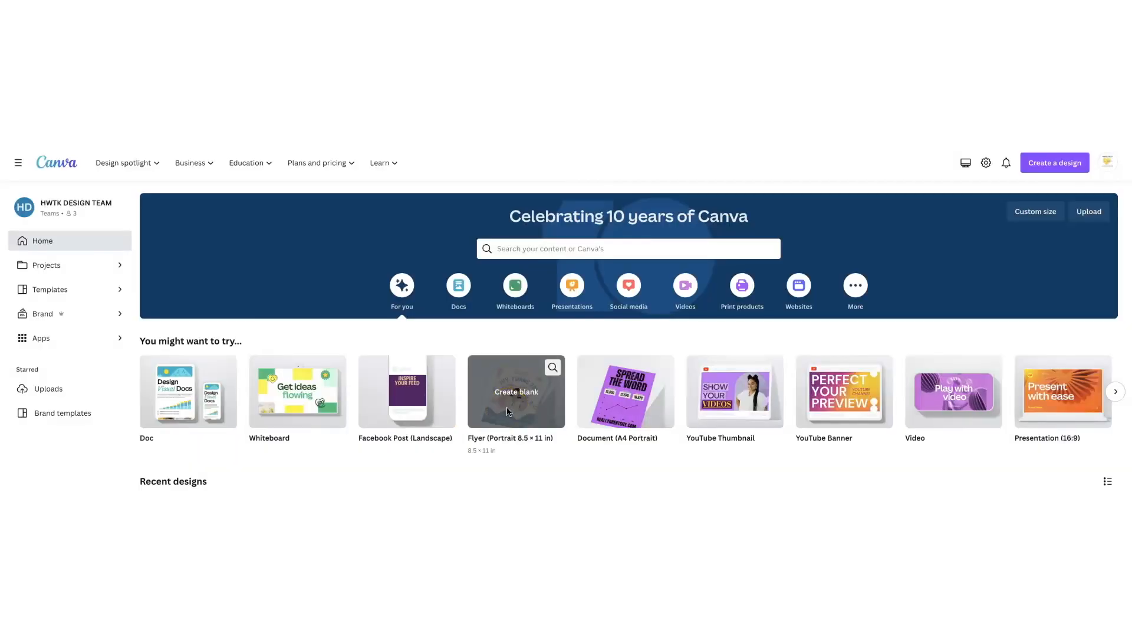
- Set up a custom design size in inches, 8.5 wide by 11 high
{"action": "left_click", "coordinate": [1041, 212]}
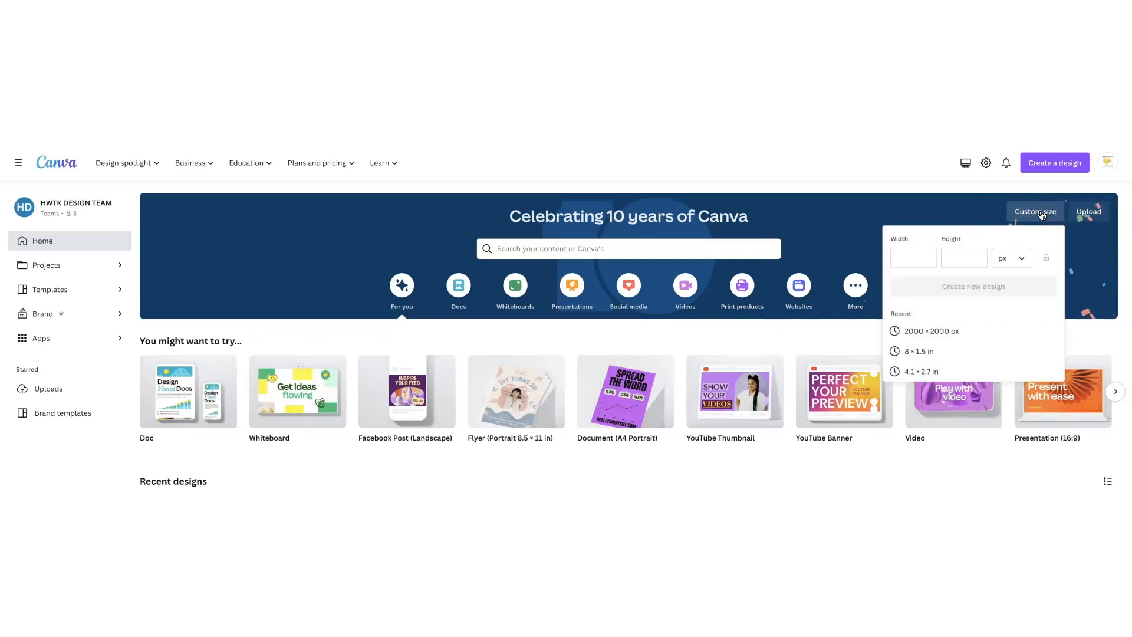
{"action": "left_click", "coordinate": [1002, 260]}
{"action": "left_click", "coordinate": [1006, 306]}
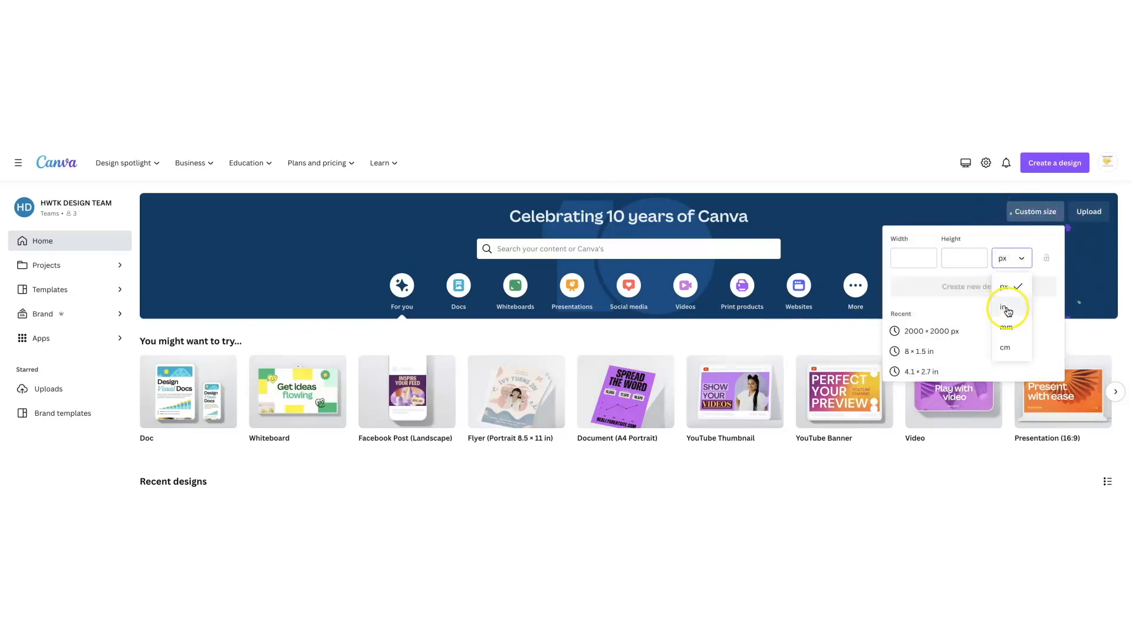
{"action": "left_click", "coordinate": [908, 253]}
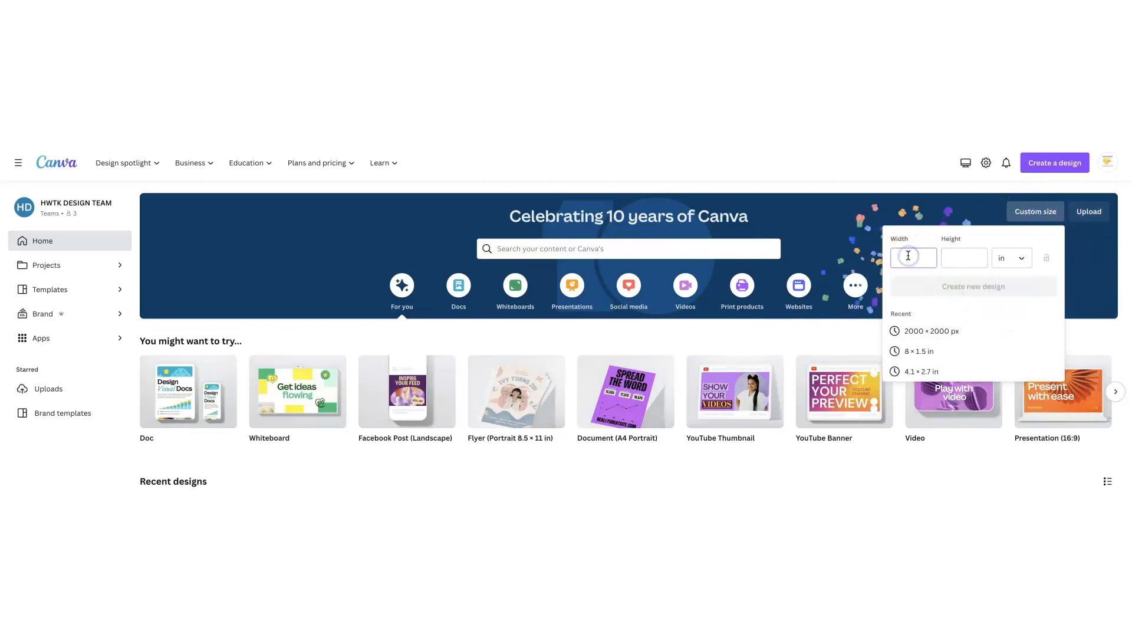
{"action": "type", "text": "8.5"}
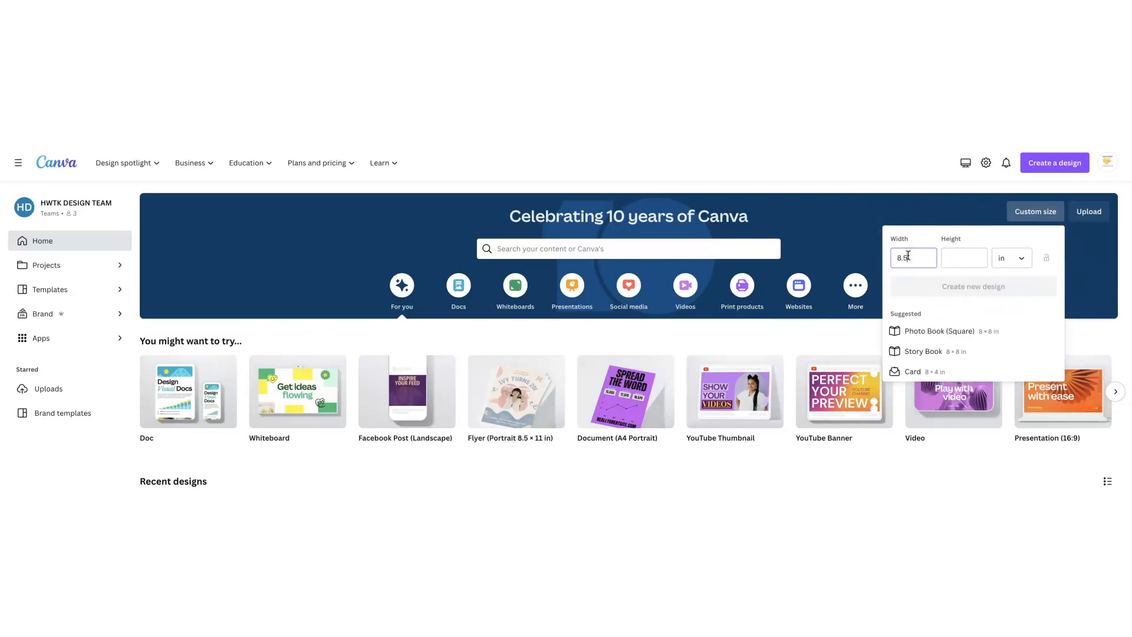
{"action": "key", "text": "Tab"}
{"action": "type", "text": "11"}
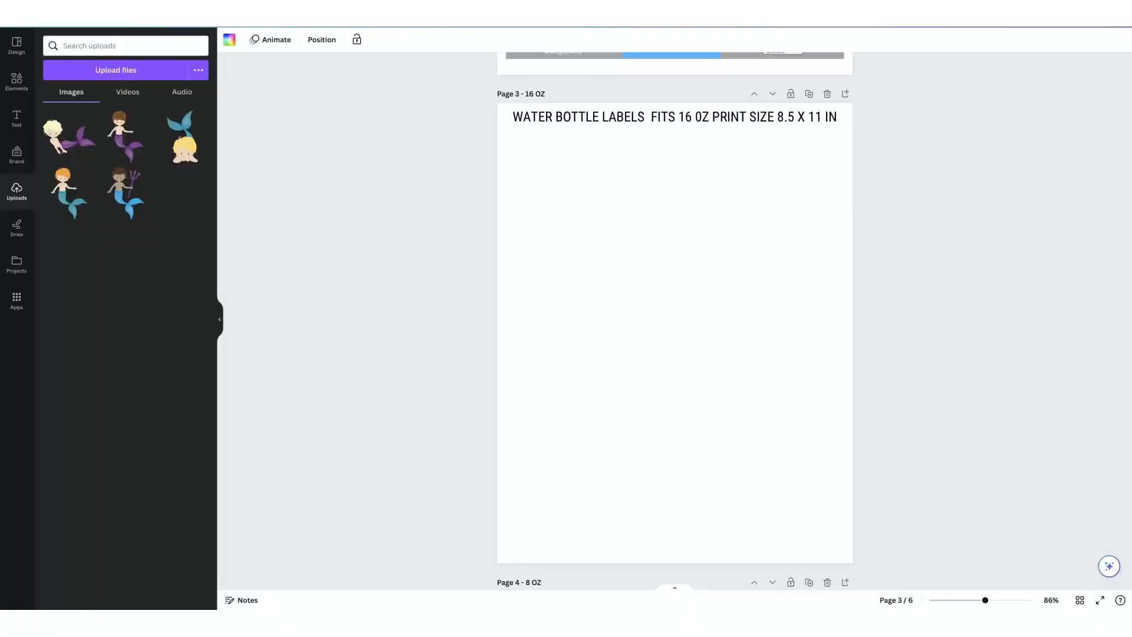
- Upload the exported label PNG from the HWTK LABELS folder to the full-page template
{"action": "left_click", "coordinate": [132, 68]}
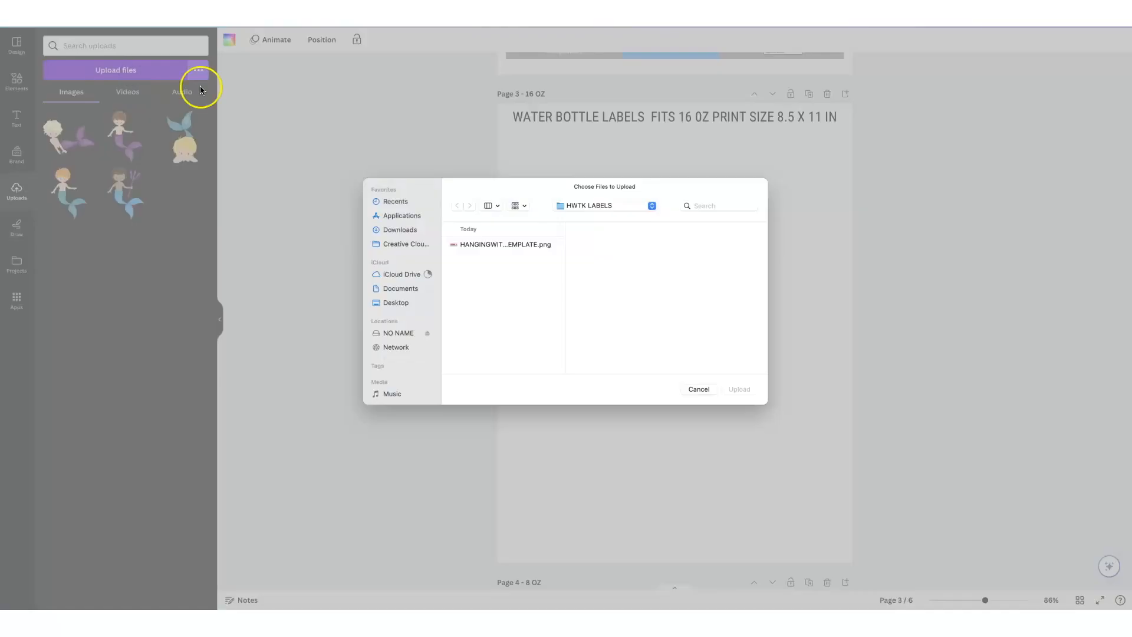
{"action": "left_click", "coordinate": [510, 246]}
{"action": "left_click", "coordinate": [738, 389]}
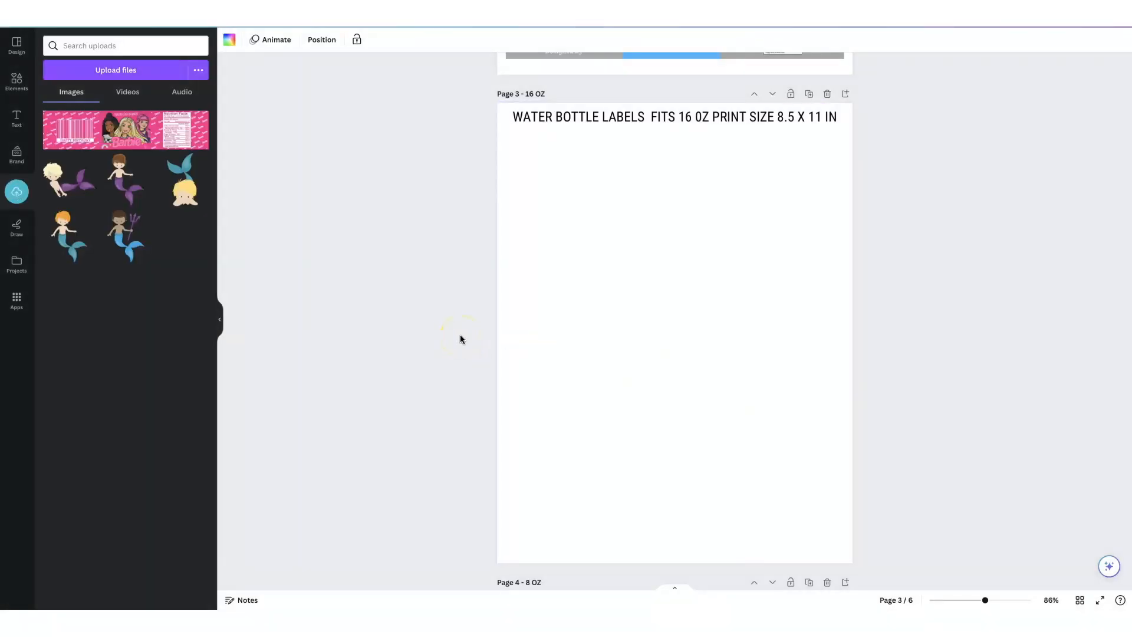
- Place the uploaded label across the full width at the top of Page 3 - 16 OZ and delete the page's title text
{"action": "left_click", "coordinate": [135, 135]}
{"action": "left_click_drag", "start_coordinate": [675, 328], "coordinate": [649, 170]}
{"action": "left_click", "coordinate": [573, 117]}
{"action": "left_click", "coordinate": [674, 83]}
{"action": "left_click_drag", "start_coordinate": [576, 183], "coordinate": [495, 179]}
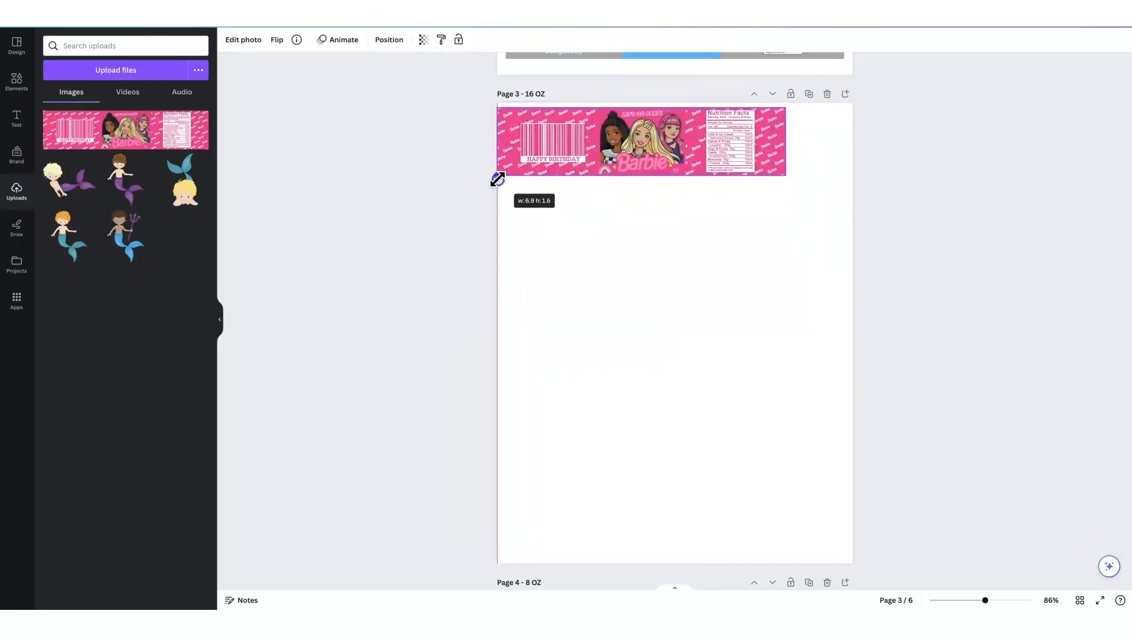
{"action": "left_click_drag", "start_coordinate": [785, 172], "coordinate": [852, 192]}
- Duplicate the label until five copies are stacked evenly down Page 3 - 16 OZ
{"action": "right_click", "coordinate": [711, 154]}
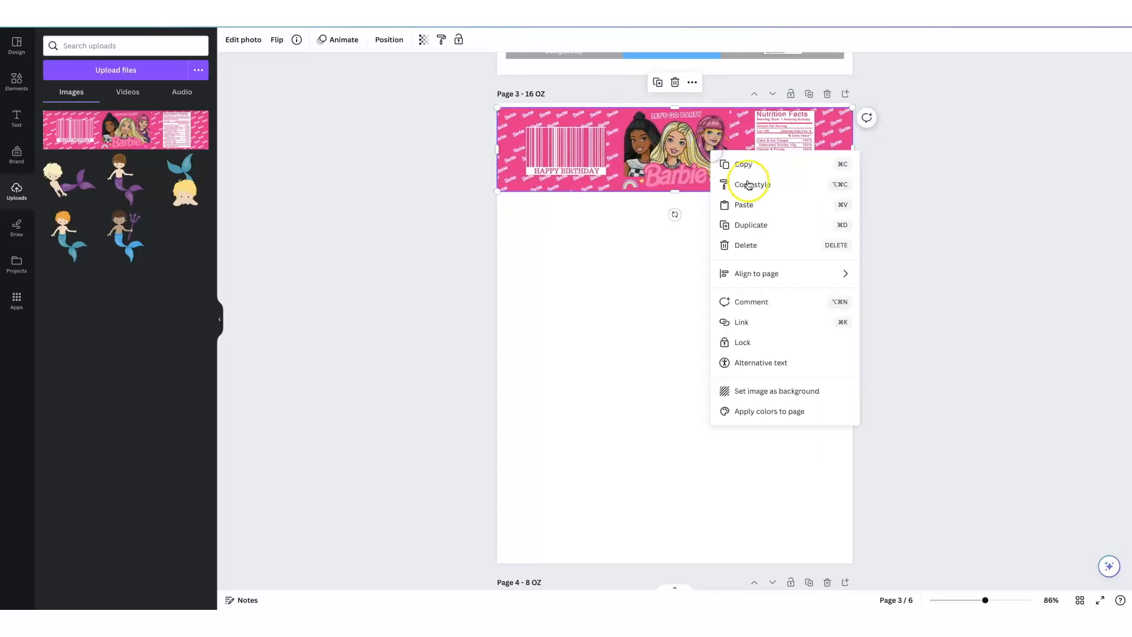
{"action": "left_click", "coordinate": [756, 228]}
{"action": "left_click_drag", "start_coordinate": [713, 159], "coordinate": [706, 241]}
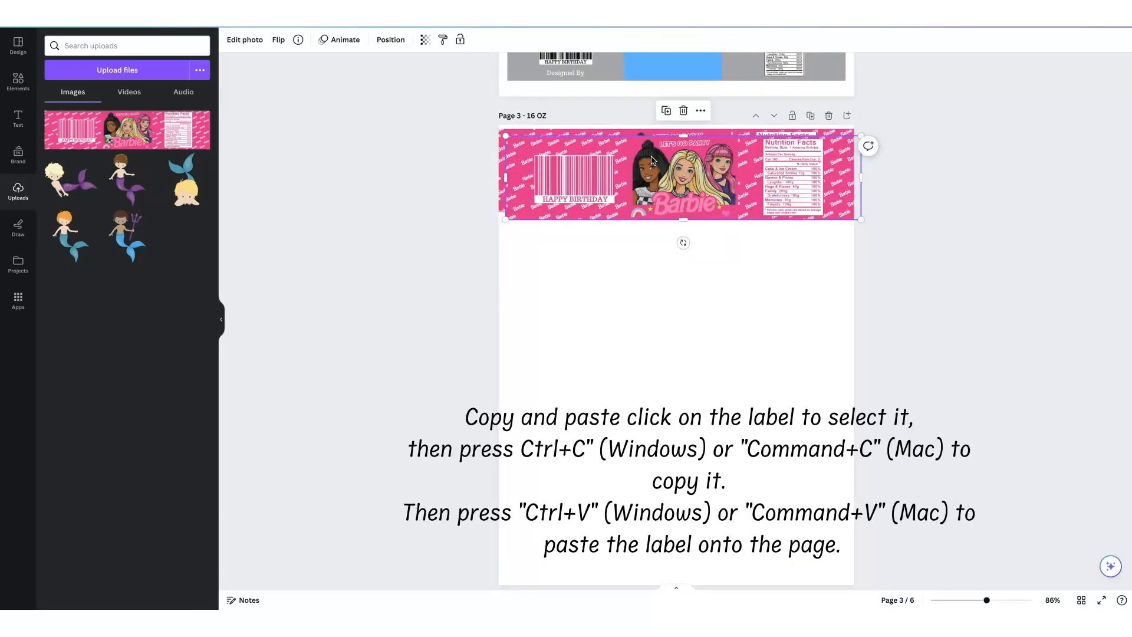
{"action": "key", "text": "ctrl+v"}
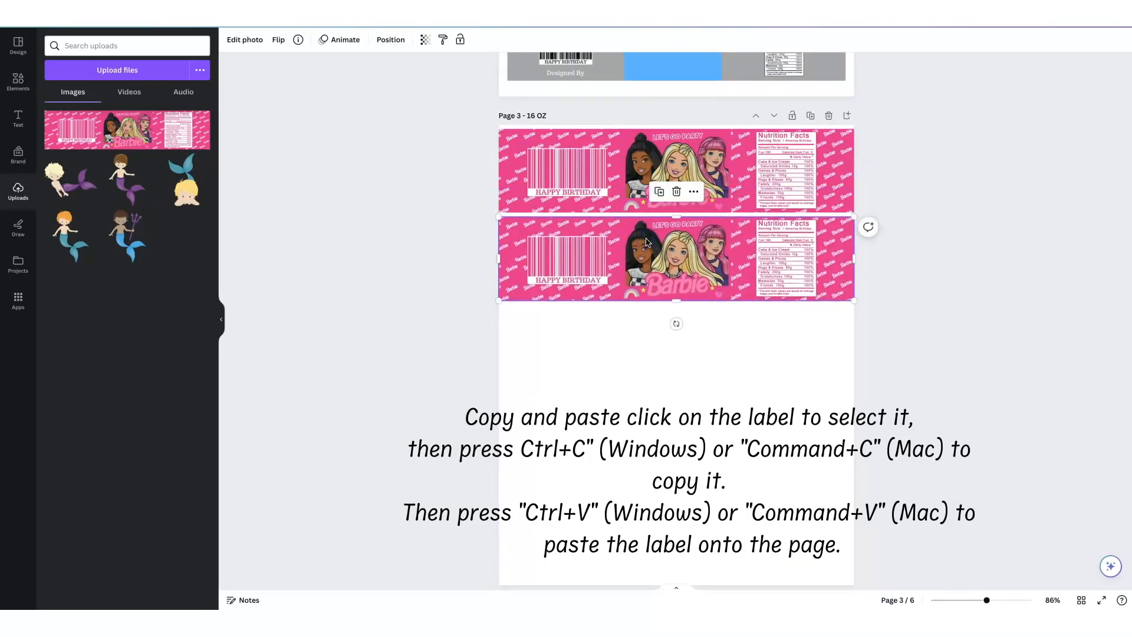
{"action": "key", "text": "ctrl+v"}
{"action": "left_click_drag", "start_coordinate": [661, 312], "coordinate": [640, 524]}
{"action": "key", "text": "ctrl+v"}
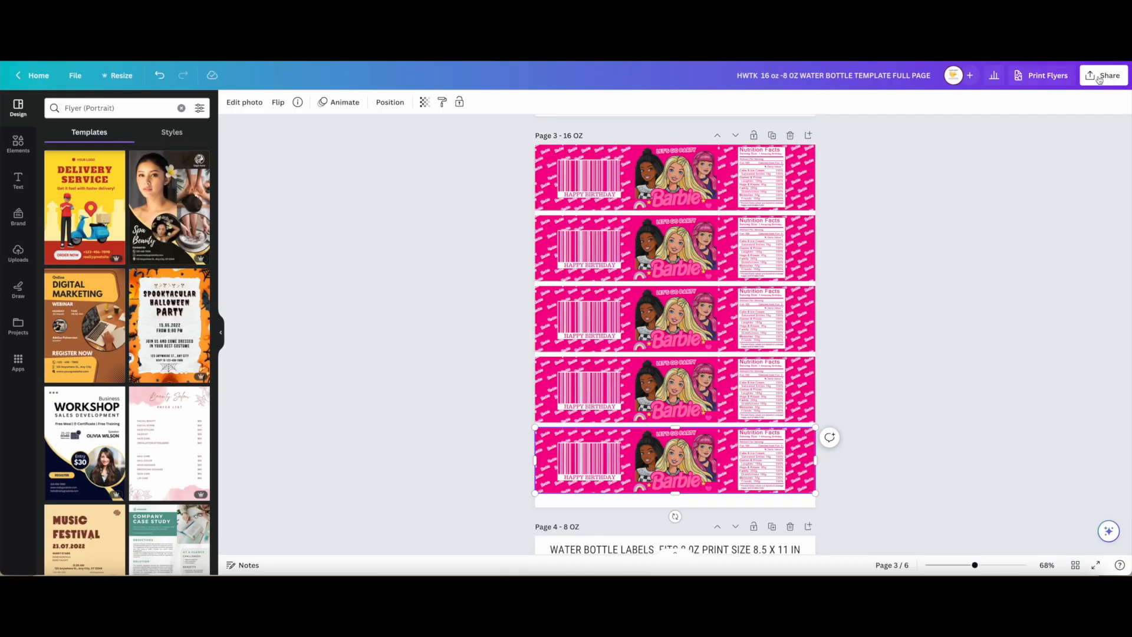
- Set the download to PDF Print and limit it to the current page, Page 3
{"action": "left_click", "coordinate": [961, 323]}
{"action": "left_click", "coordinate": [1002, 146]}
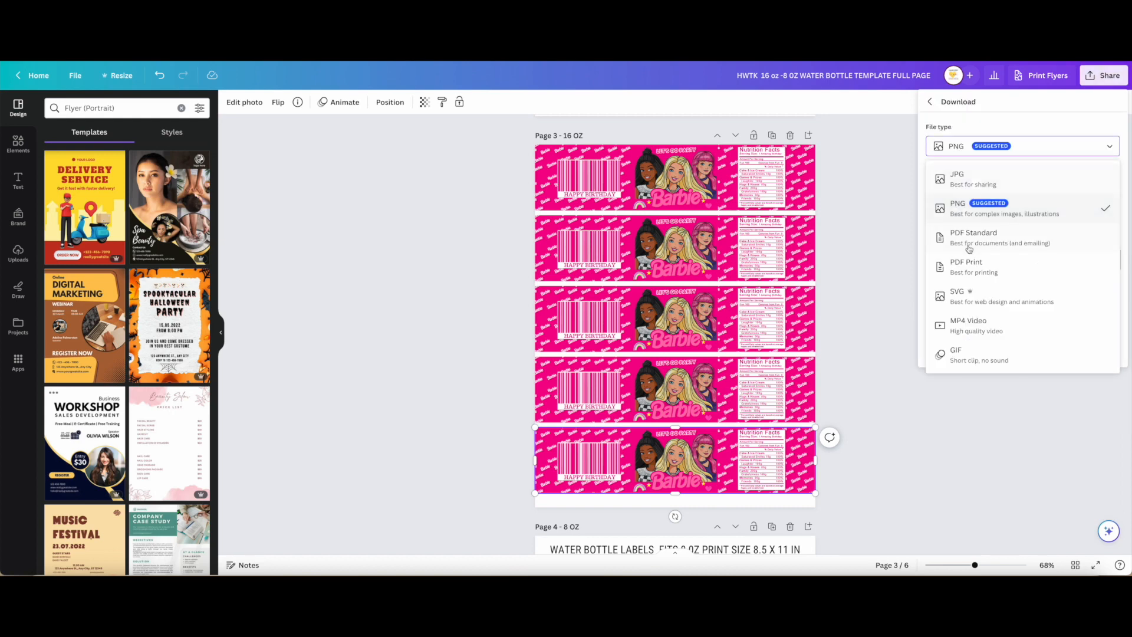
{"action": "left_click", "coordinate": [969, 264]}
{"action": "left_click", "coordinate": [1038, 233]}
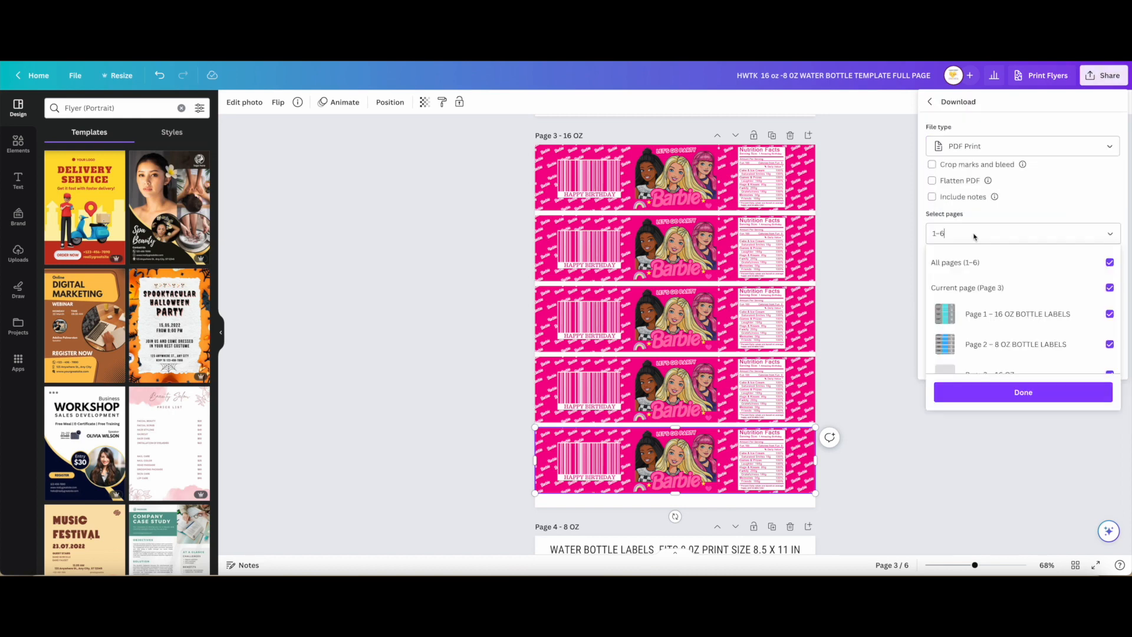
{"action": "left_click", "coordinate": [1072, 265]}
{"action": "left_click", "coordinate": [1040, 288]}
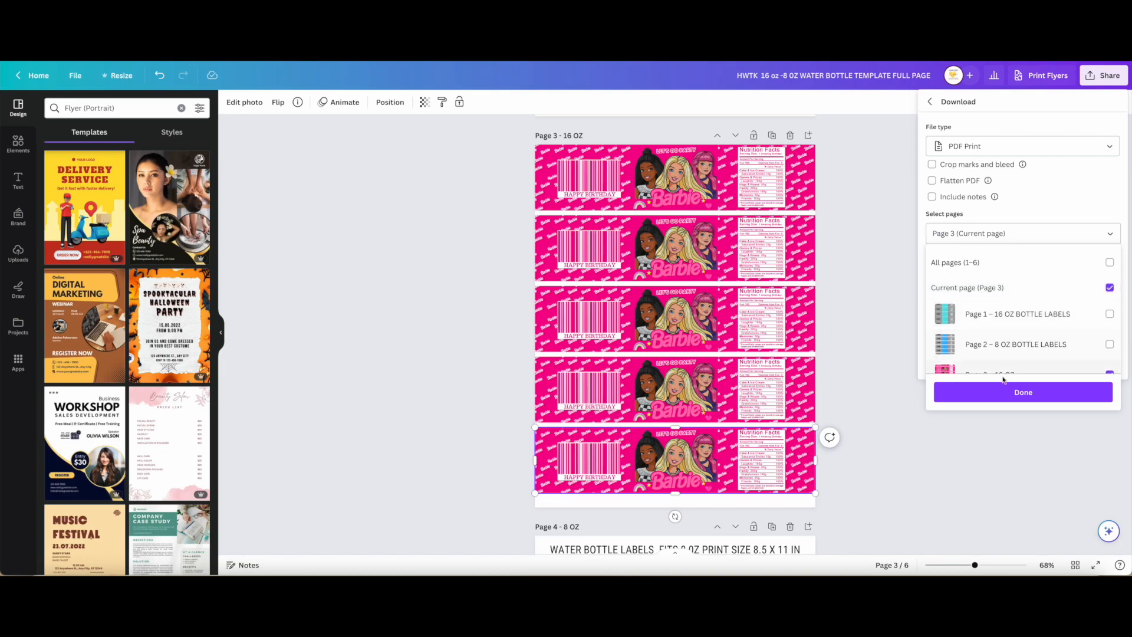
{"action": "left_click", "coordinate": [1008, 392]}
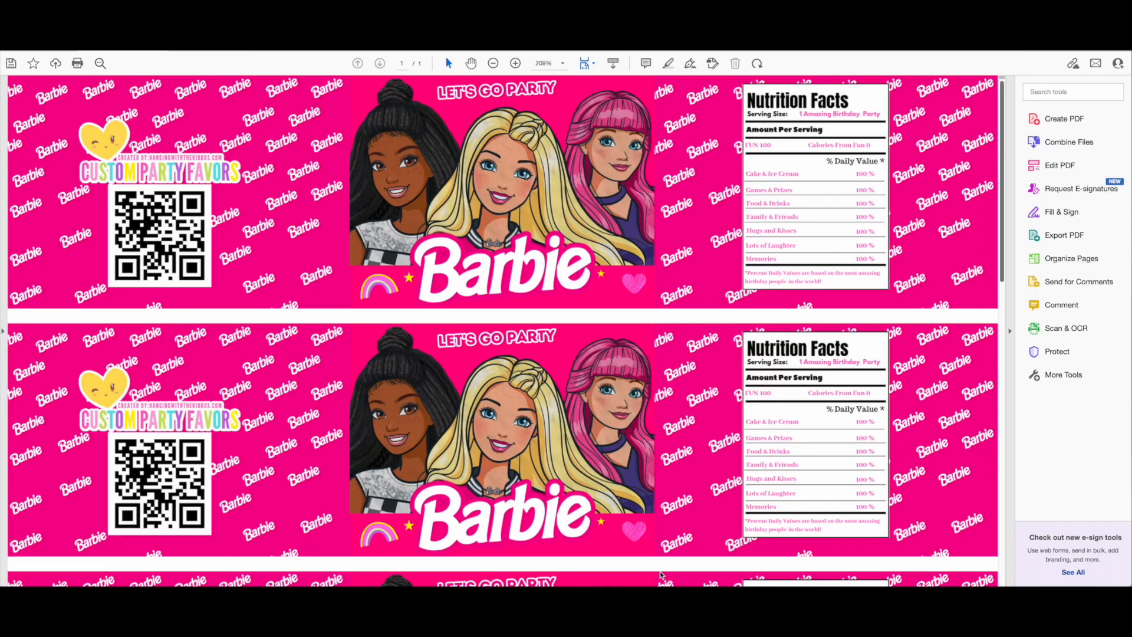
- In Adobe Acrobat, start printing the label PDF, choose the EPSON ET-8550 Series printer and open the printer's own settings
{"action": "left_click", "coordinate": [78, 63]}
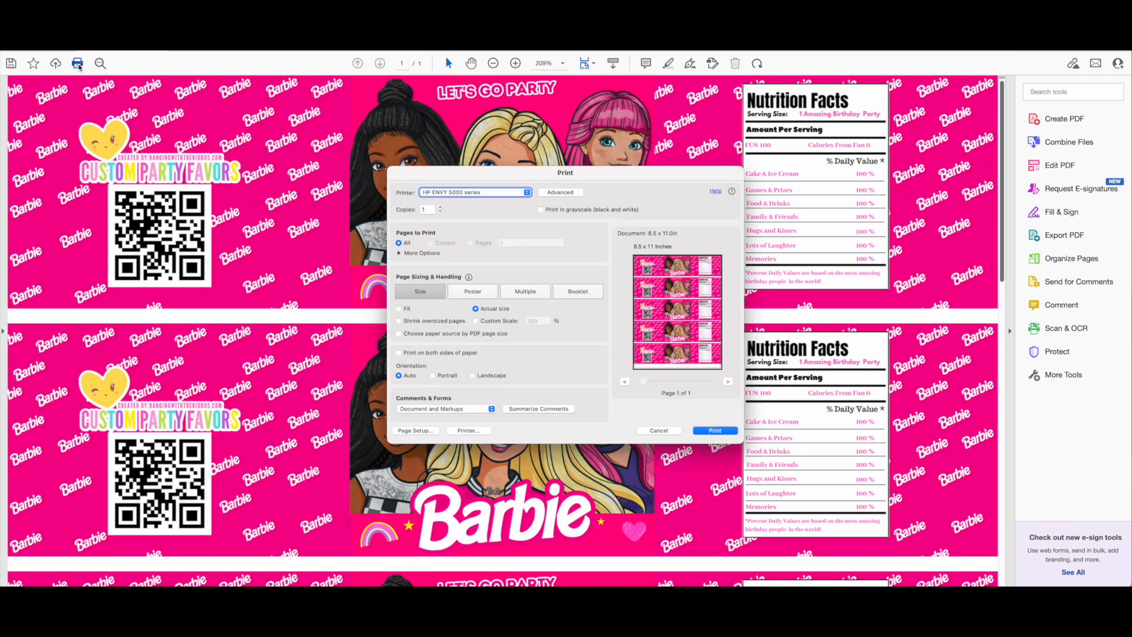
{"action": "left_click", "coordinate": [477, 194]}
{"action": "left_click", "coordinate": [472, 187]}
{"action": "left_click", "coordinate": [468, 431]}
- Choose the paper's media type in the Media & Quality settings and confirm the printer settings
{"action": "scroll", "coordinate": [445, 478], "scroll_direction": "down", "scroll_amount": 5}
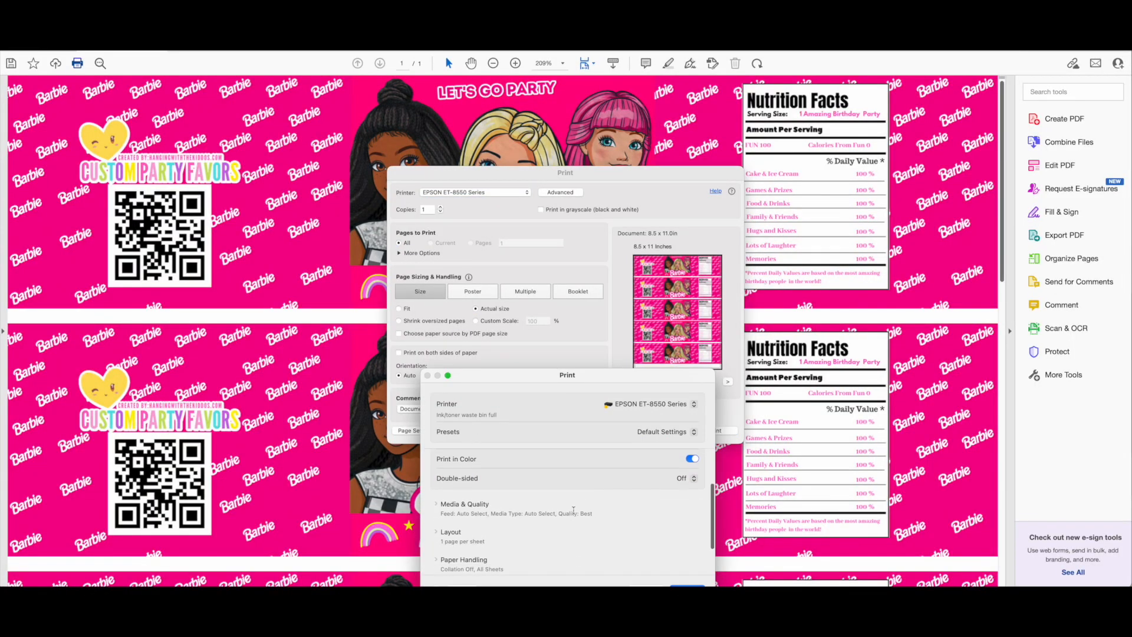
{"action": "left_click", "coordinate": [437, 482]}
{"action": "scroll", "coordinate": [501, 494], "scroll_direction": "down", "scroll_amount": 3}
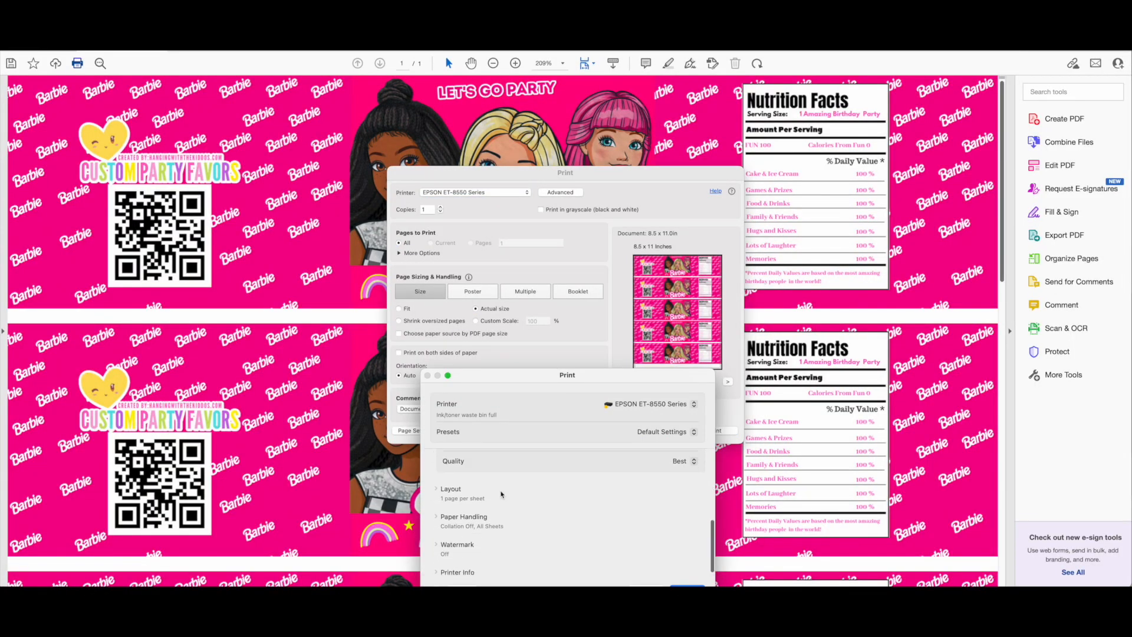
{"action": "scroll", "coordinate": [463, 466], "scroll_direction": "up", "scroll_amount": 2}
{"action": "left_click", "coordinate": [669, 474]}
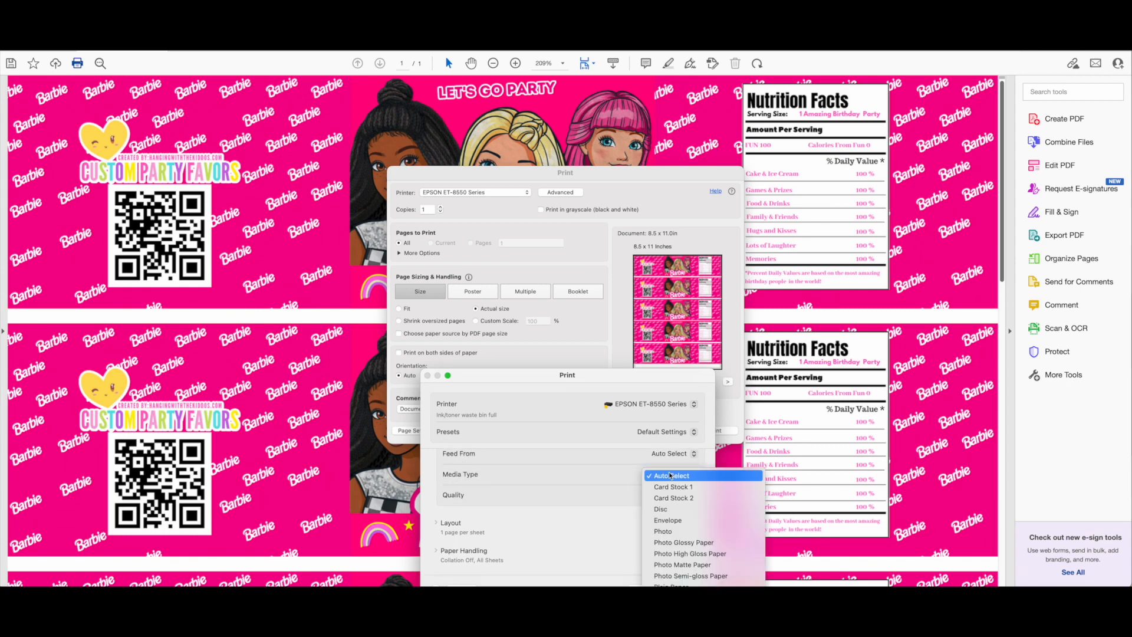
{"action": "left_click", "coordinate": [690, 521]}
{"action": "scroll", "coordinate": [614, 523], "scroll_direction": "down", "scroll_amount": 2}
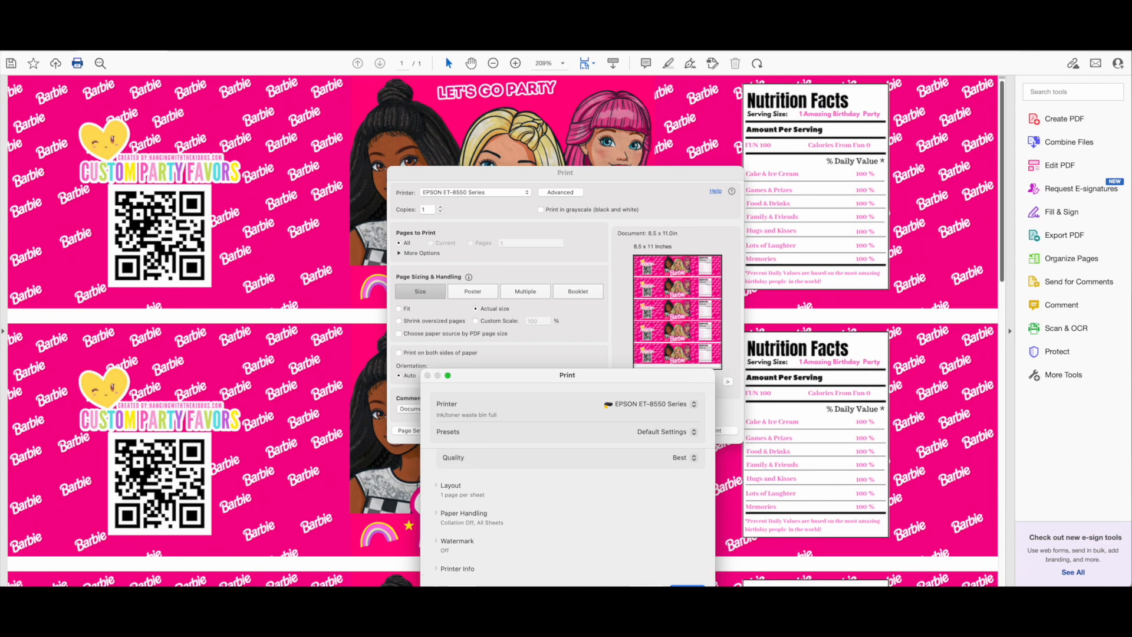
{"action": "left_click", "coordinate": [688, 586]}
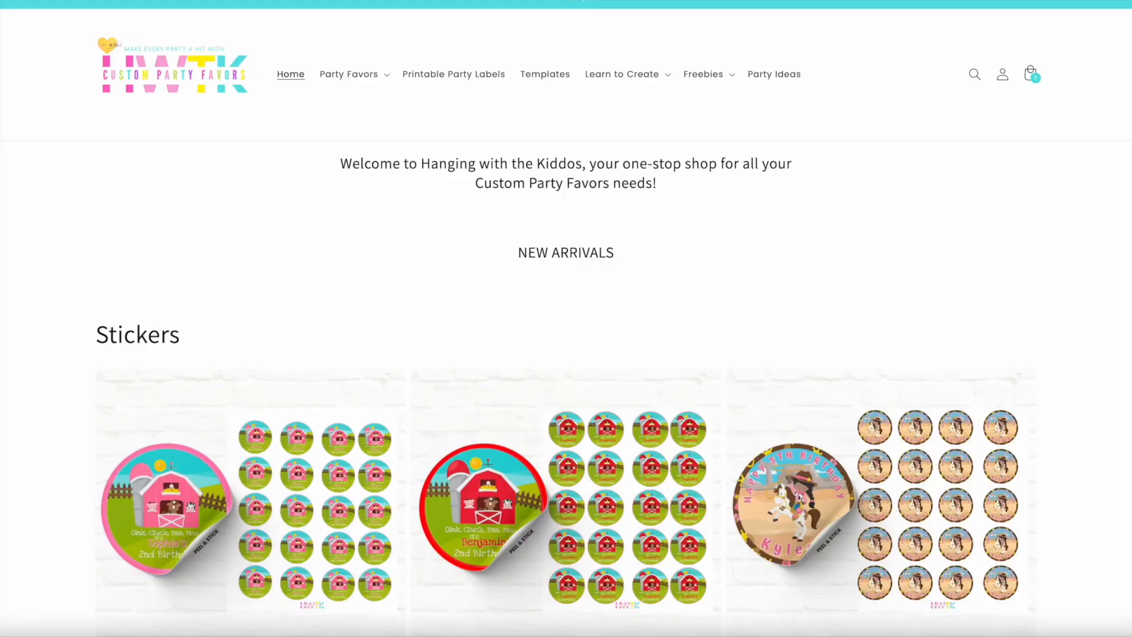
{"action": "scroll", "coordinate": [566, 318], "scroll_direction": "down", "scroll_amount": 15}
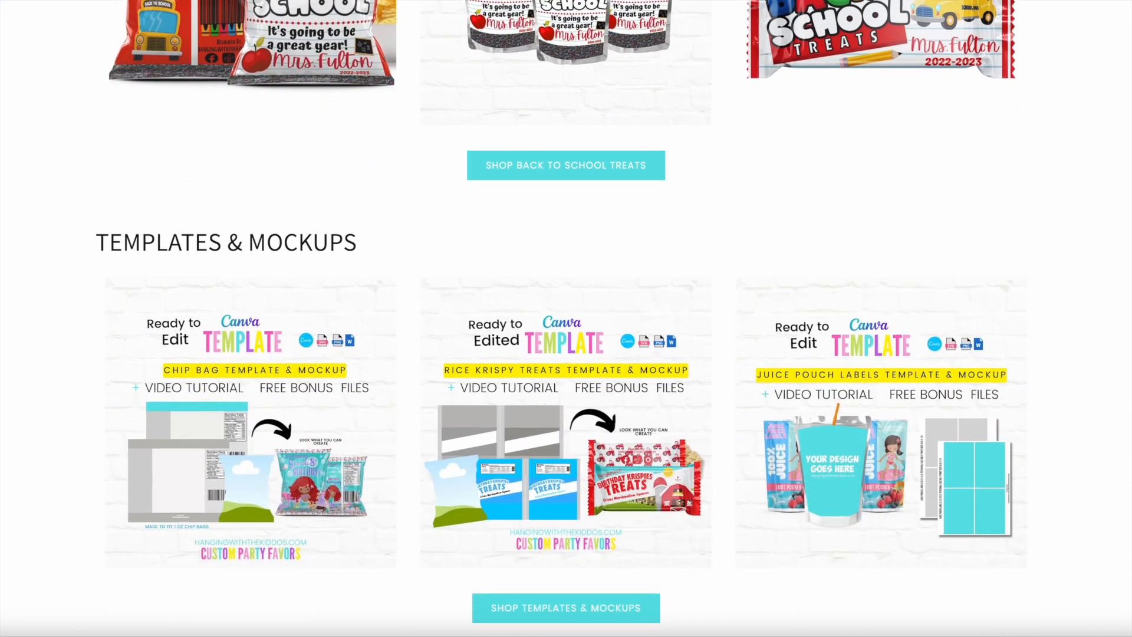
{"action": "scroll", "coordinate": [566, 318], "scroll_direction": "down", "scroll_amount": 10}
{"action": "scroll", "coordinate": [566, 319], "scroll_direction": "down", "scroll_amount": 5}
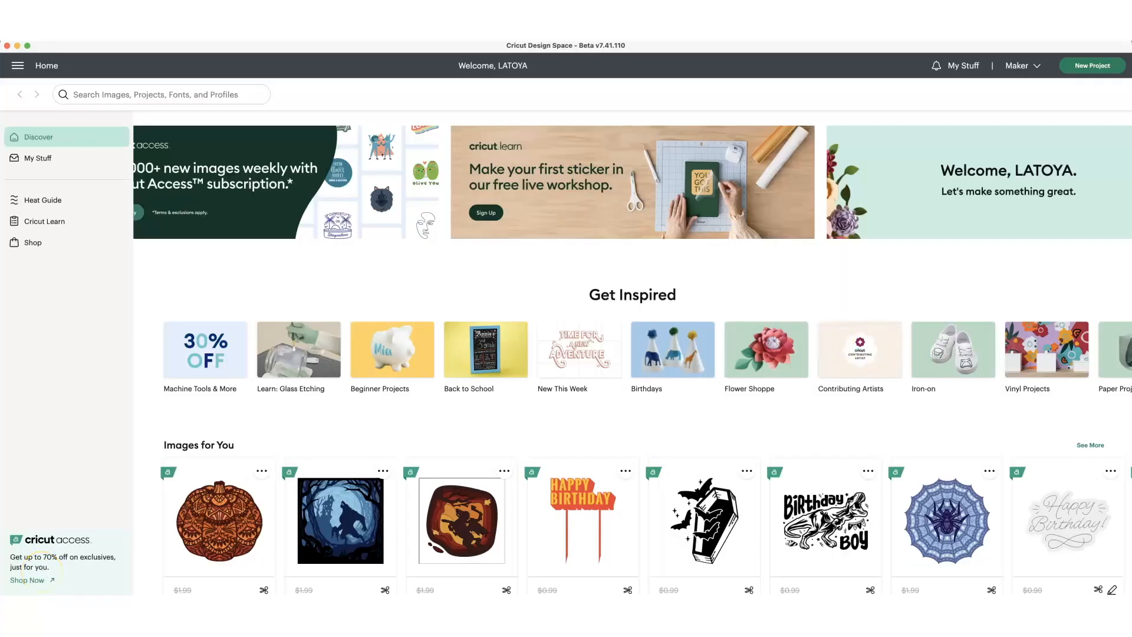
- Start a new project in Cricut Design Space and load the 16 oz water bottle label image for upload
{"action": "left_click", "coordinate": [1086, 68]}
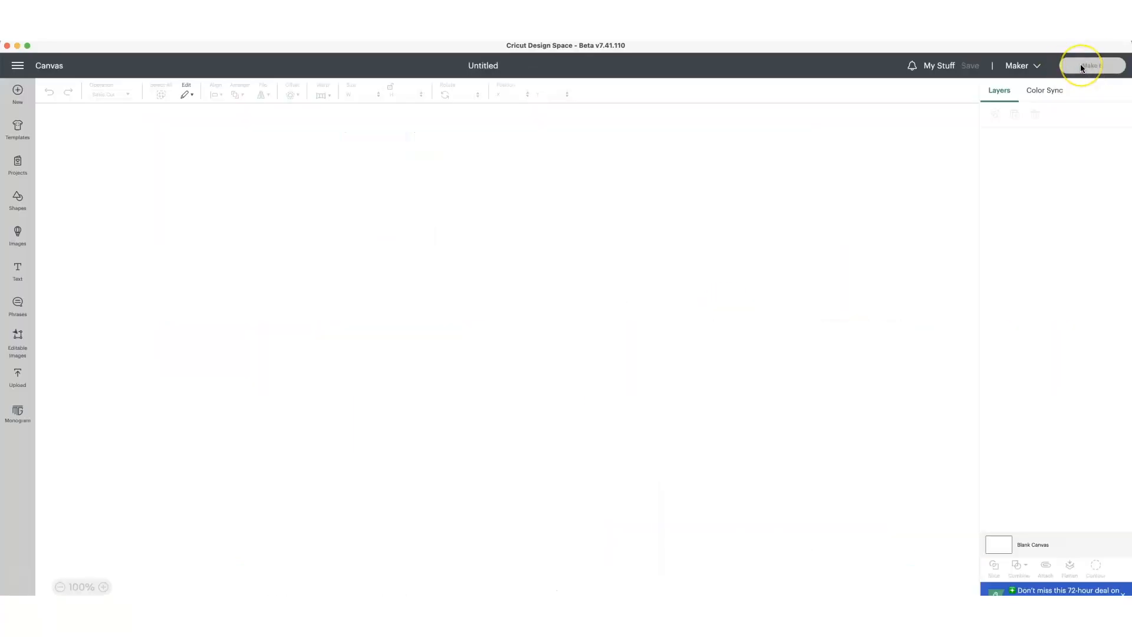
{"action": "left_click", "coordinate": [18, 380]}
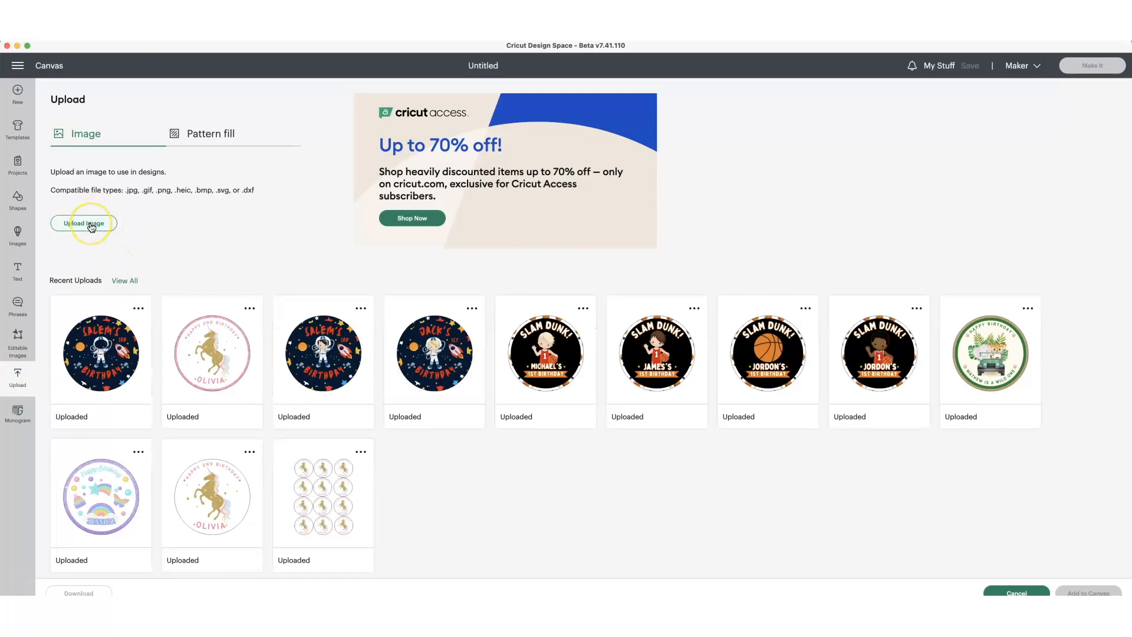
{"action": "left_click", "coordinate": [92, 225]}
{"action": "left_click", "coordinate": [583, 290]}
{"action": "left_click", "coordinate": [687, 301]}
{"action": "left_click", "coordinate": [740, 420]}
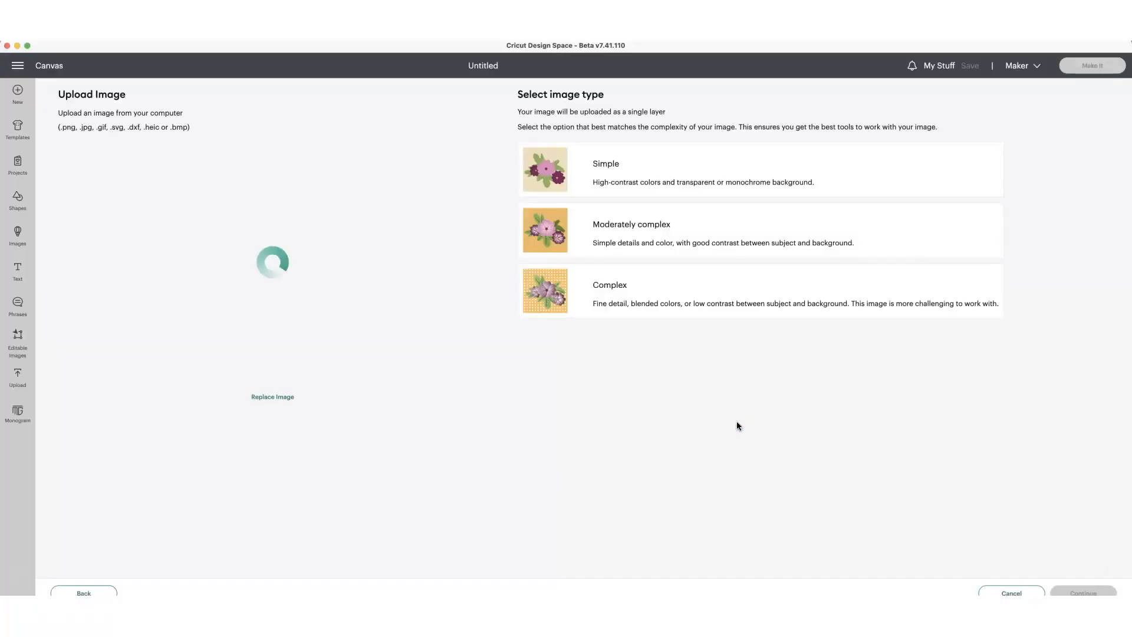
- Set the label's image type to Complex and upload it as a Print Then Cut image
{"action": "left_click", "coordinate": [579, 278]}
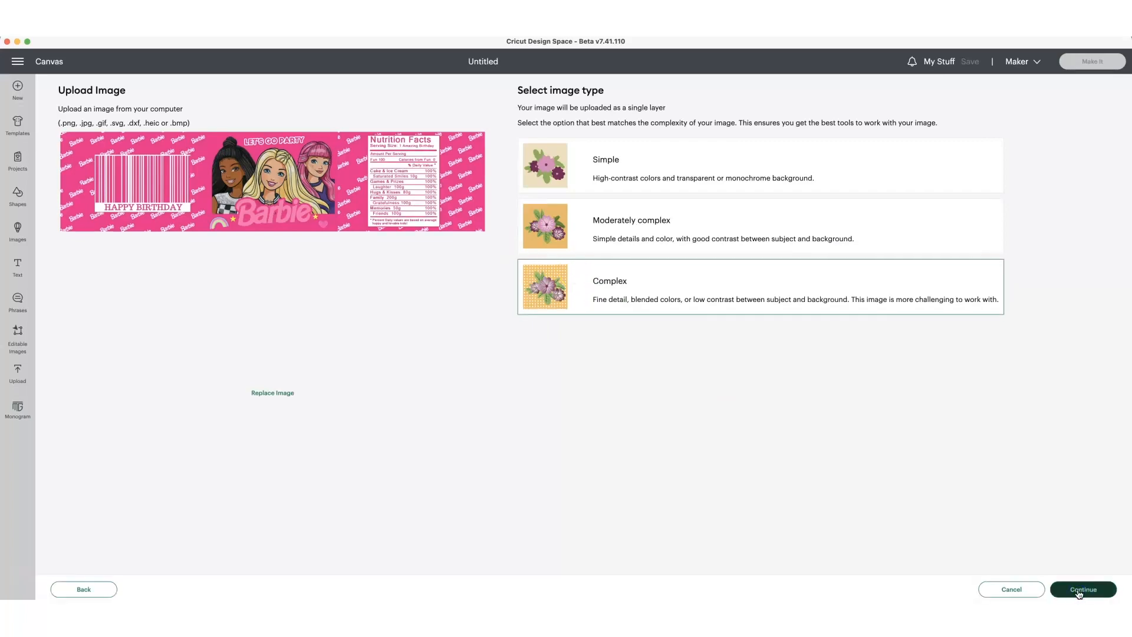
{"action": "left_click", "coordinate": [1080, 591]}
{"action": "left_click", "coordinate": [1079, 590]}
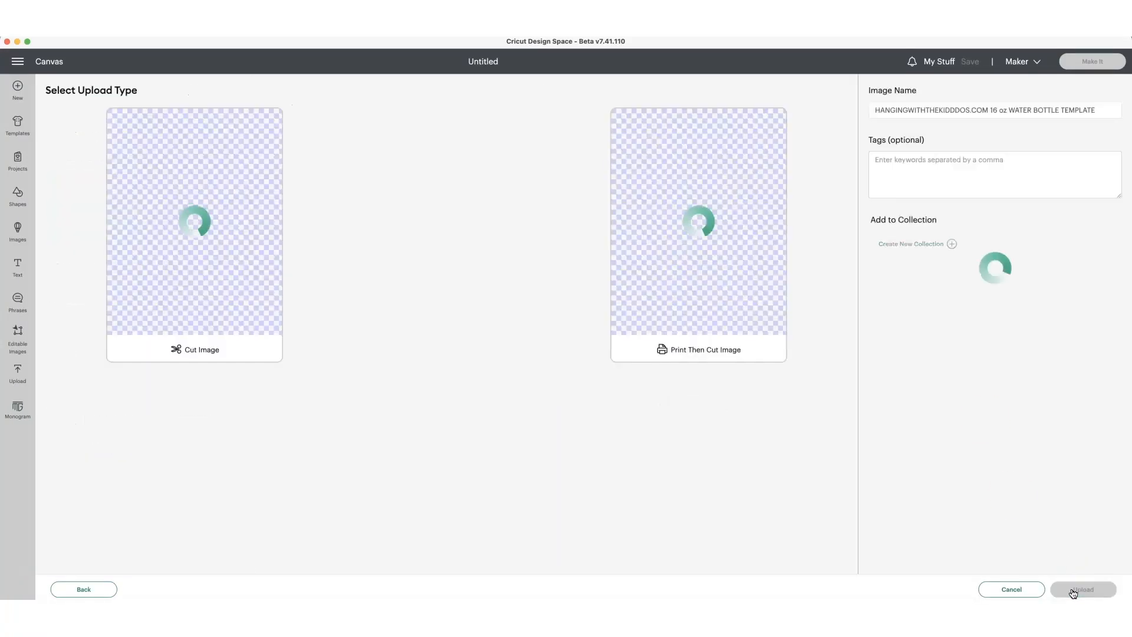
{"action": "left_click", "coordinate": [712, 145]}
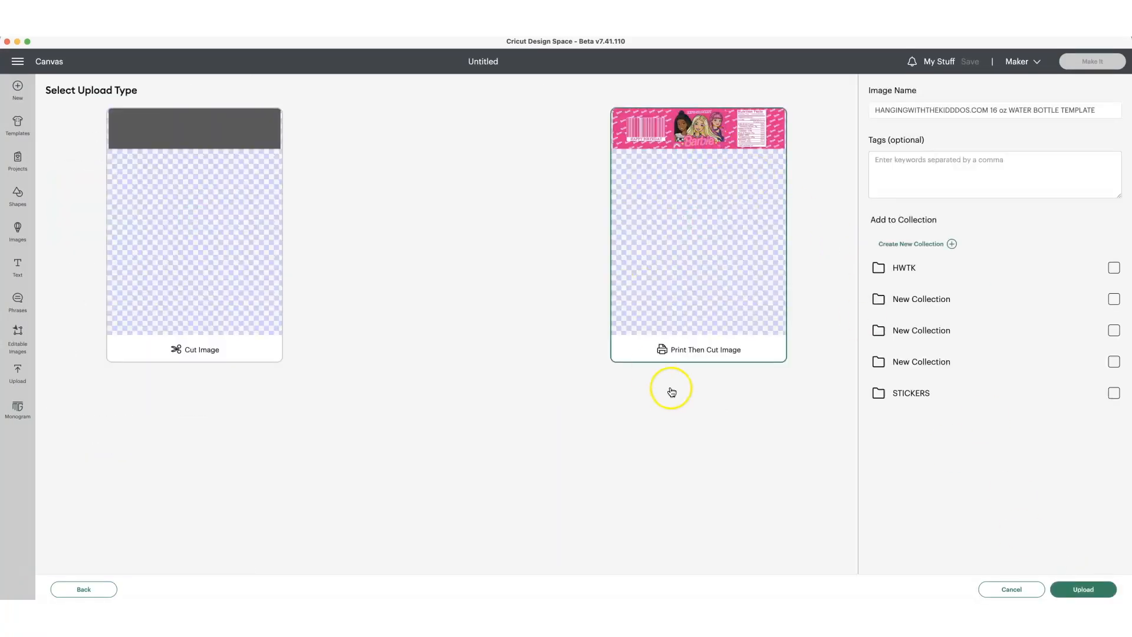
{"action": "left_click", "coordinate": [1083, 589]}
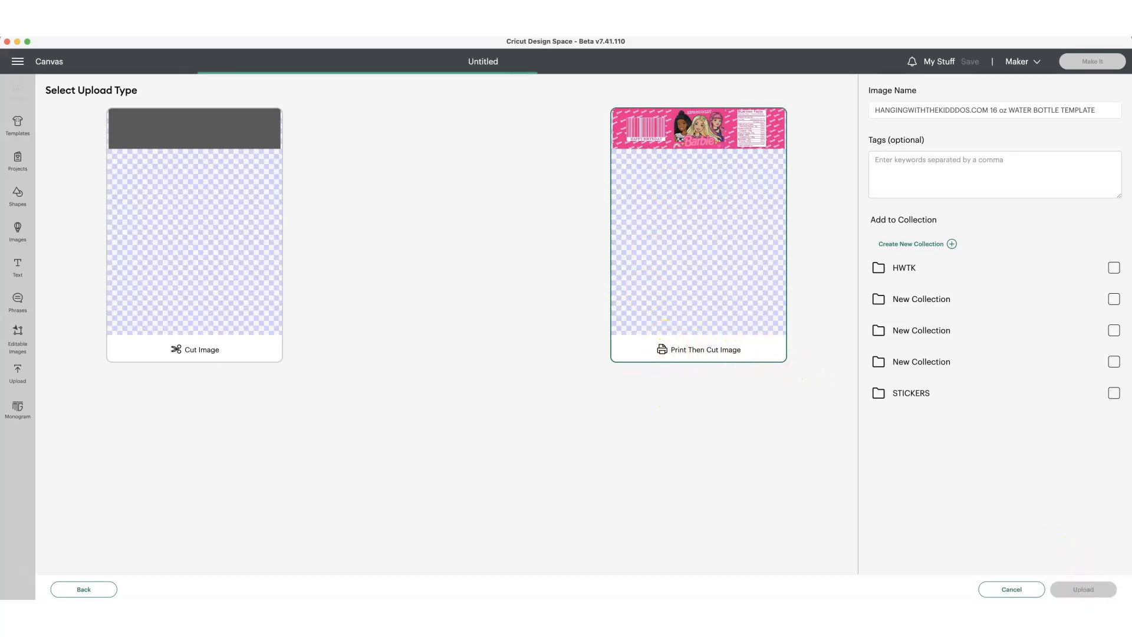
- Add the uploaded label to the canvas and size it to 8.5 in wide by 2 in high
{"action": "left_click", "coordinate": [76, 340]}
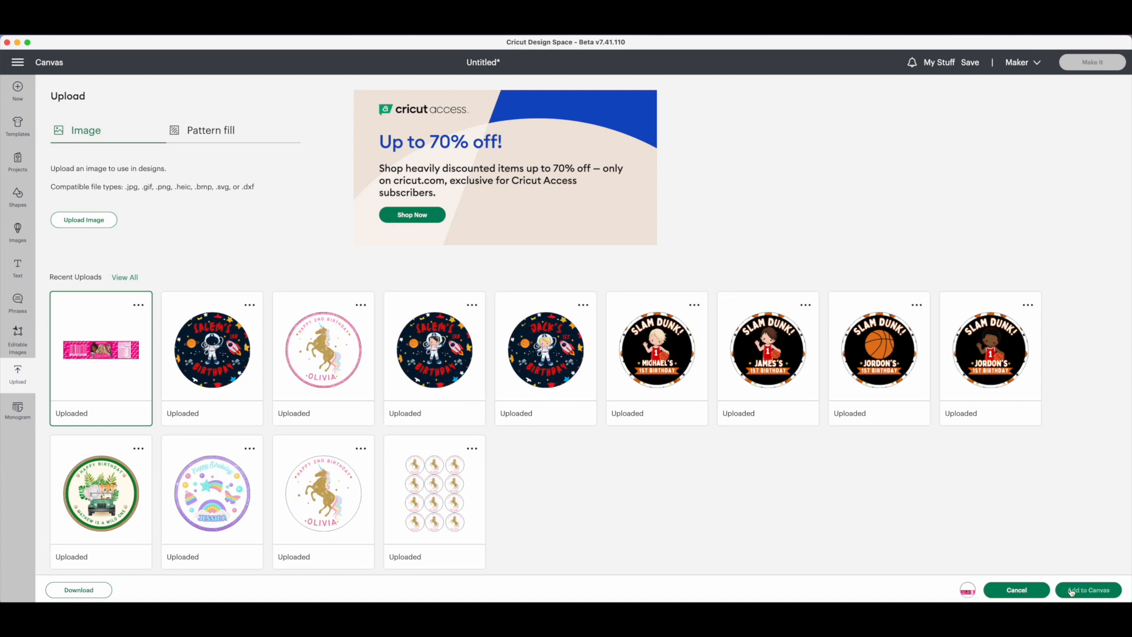
{"action": "left_click", "coordinate": [1103, 595]}
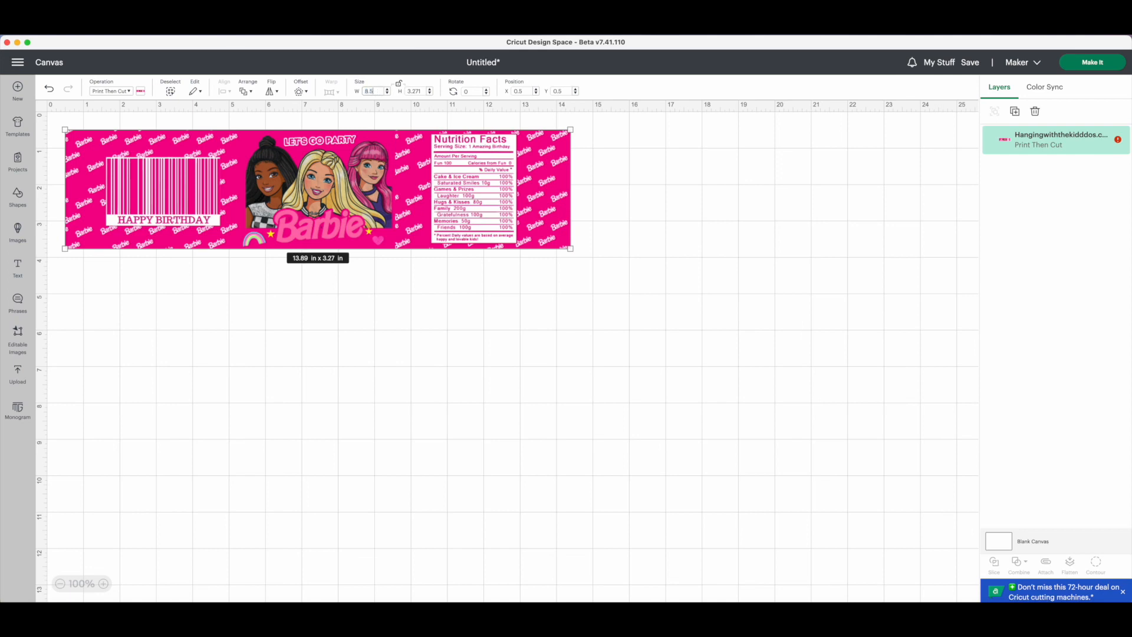
{"action": "key", "text": "Tab"}
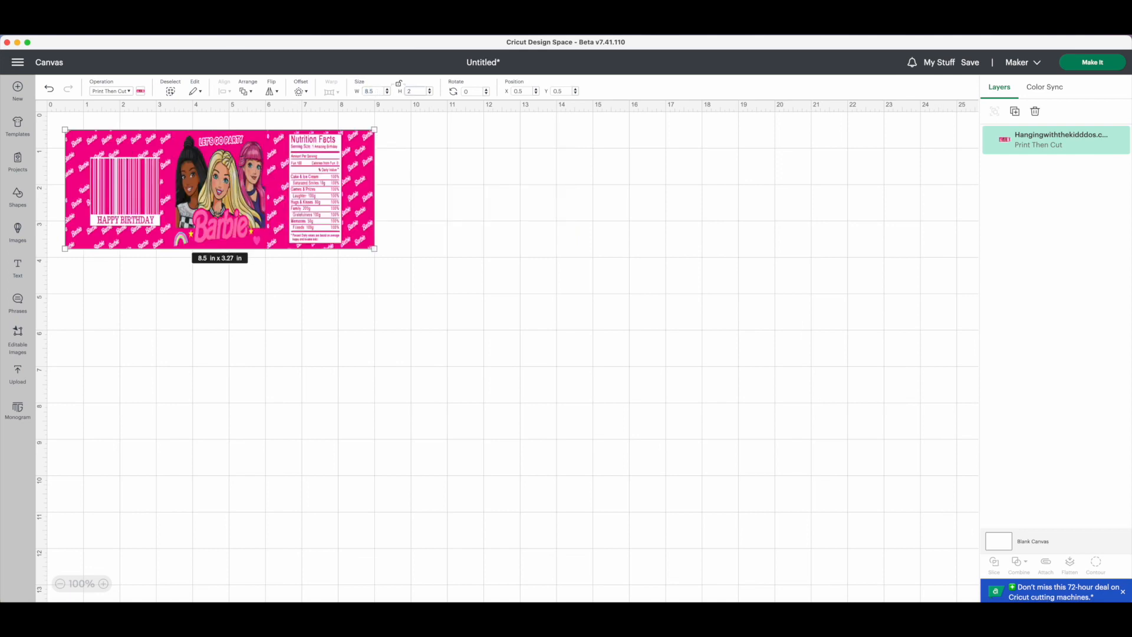
{"action": "key", "text": "Return"}
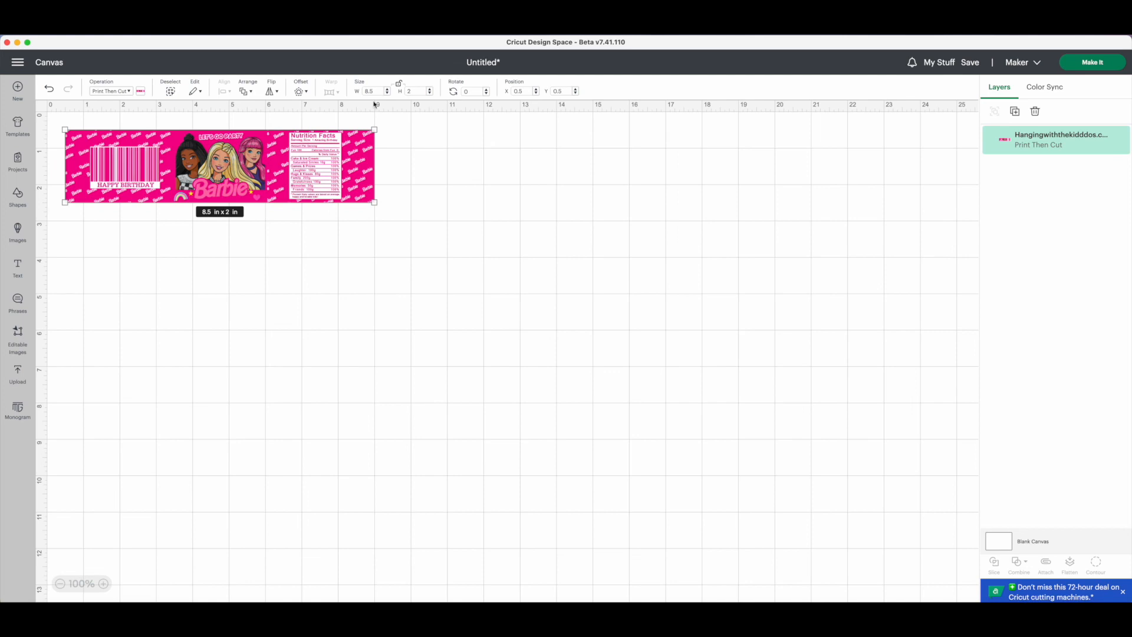
- Duplicate the label twice to get three copies, moving the first duplicate below the original
{"action": "right_click", "coordinate": [300, 164]}
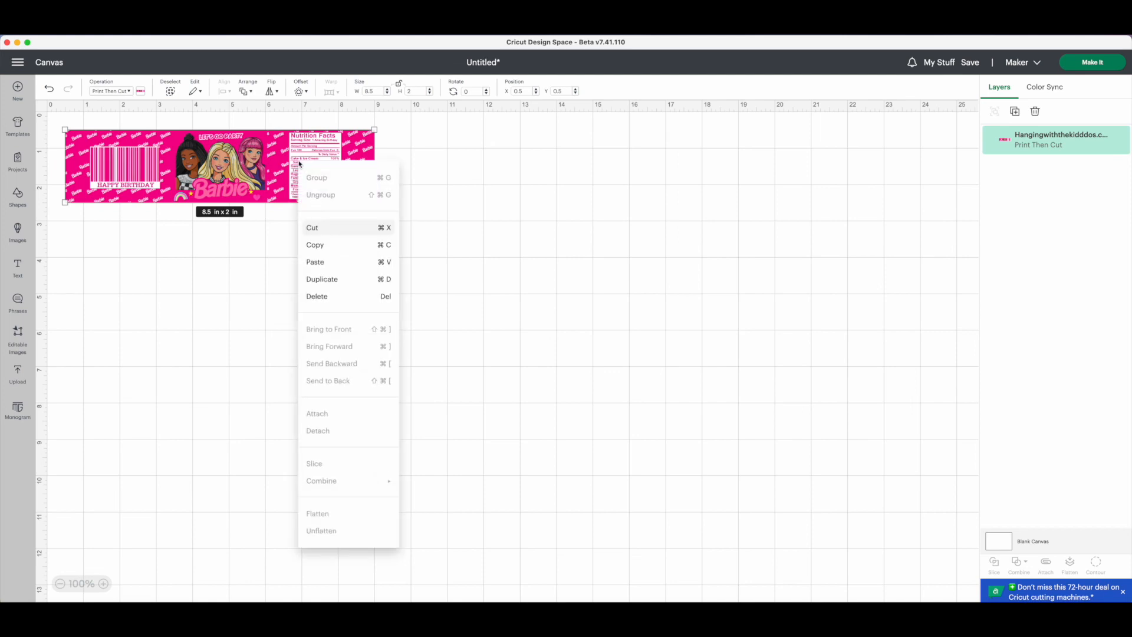
{"action": "left_click", "coordinate": [343, 279]}
{"action": "left_click_drag", "start_coordinate": [323, 190], "coordinate": [269, 334]}
{"action": "right_click", "coordinate": [308, 249]}
{"action": "left_click", "coordinate": [342, 339]}
{"action": "left_click", "coordinate": [451, 295]}
- Send the three labels on to the Make stage, connect the Maker : 9354 Bluetooth machine and open the print setup
{"action": "left_click", "coordinate": [1090, 64]}
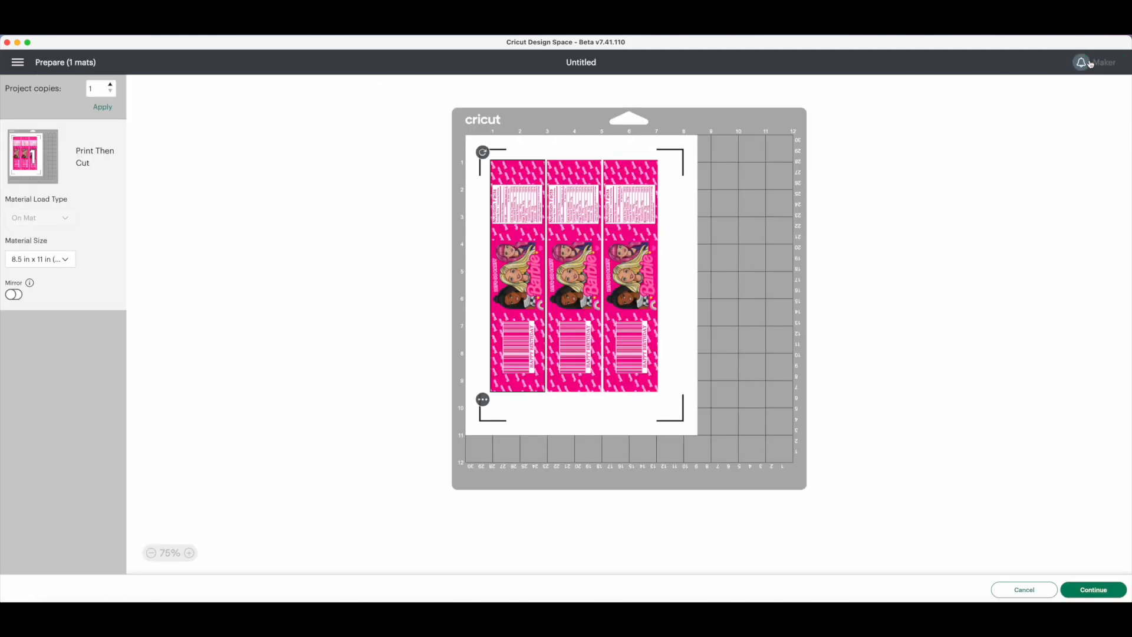
{"action": "left_click", "coordinate": [1092, 590]}
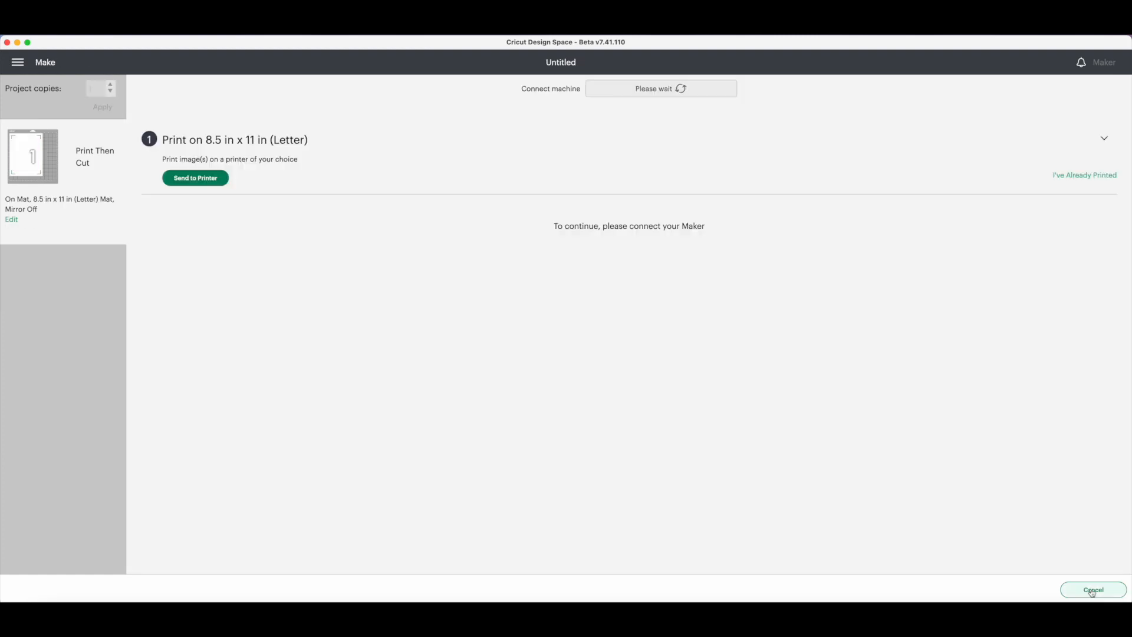
{"action": "left_click", "coordinate": [641, 90]}
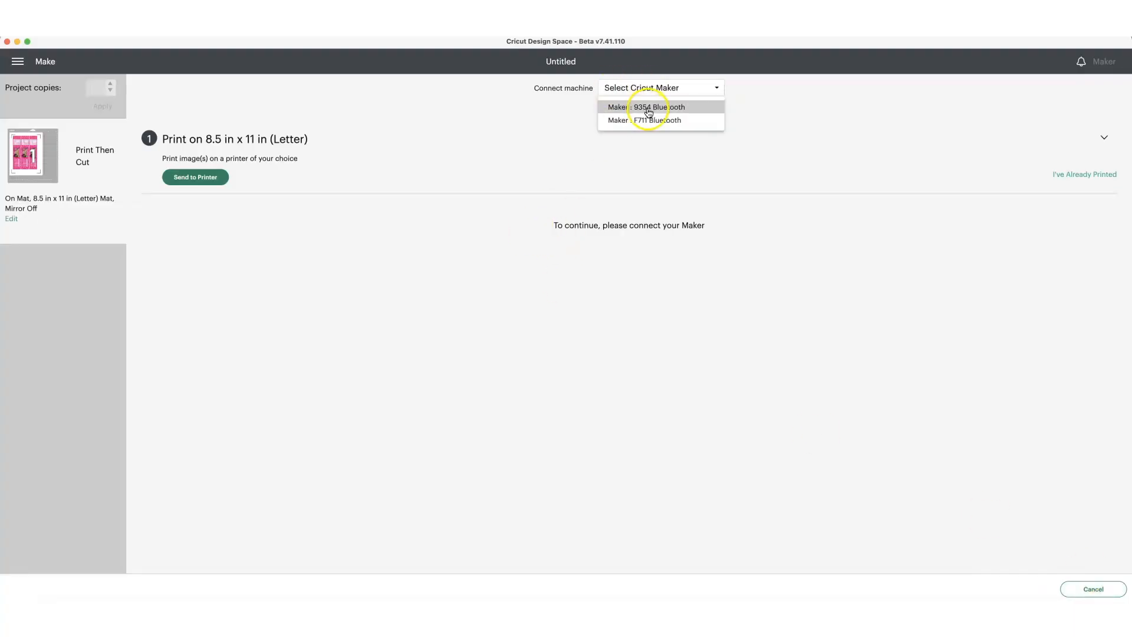
{"action": "left_click", "coordinate": [646, 107]}
{"action": "left_click", "coordinate": [198, 187]}
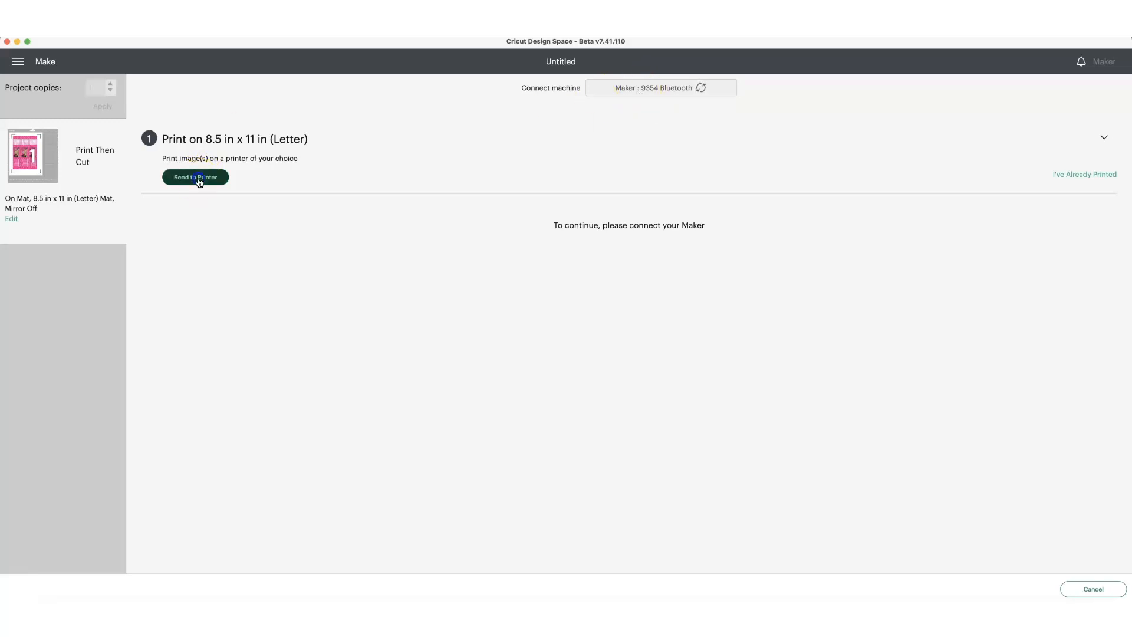
- Choose the EPSON ET-8550 Series printer, turn off Add Bleed, turn on Use System Dialog, and proceed to the system print dialog
{"action": "left_click", "coordinate": [629, 165]}
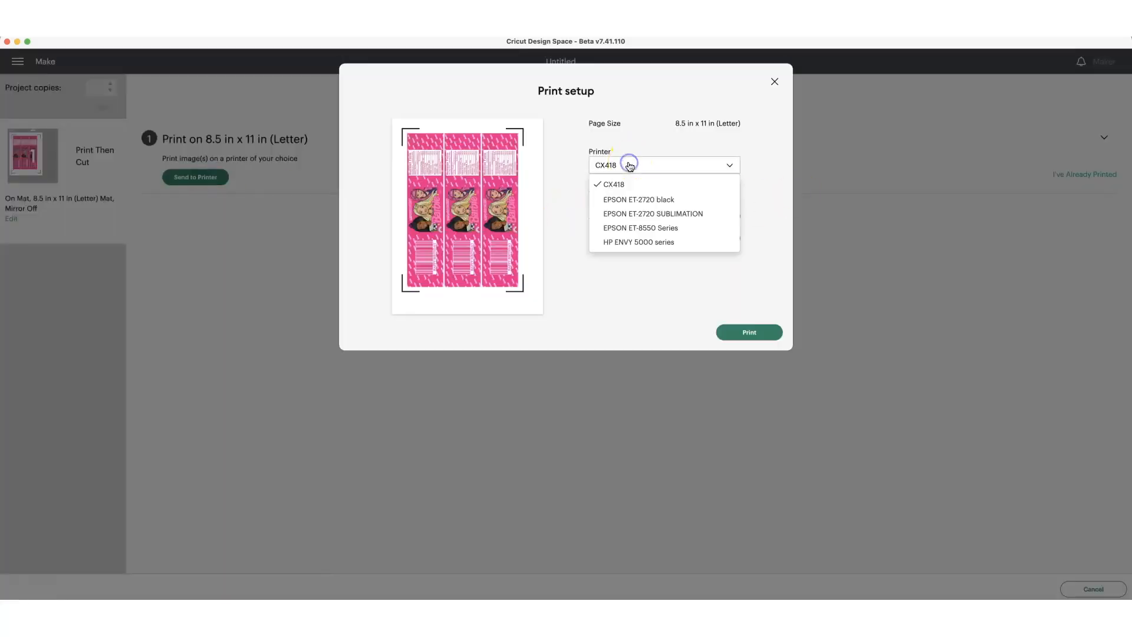
{"action": "left_click", "coordinate": [642, 228]}
{"action": "left_click", "coordinate": [729, 216]}
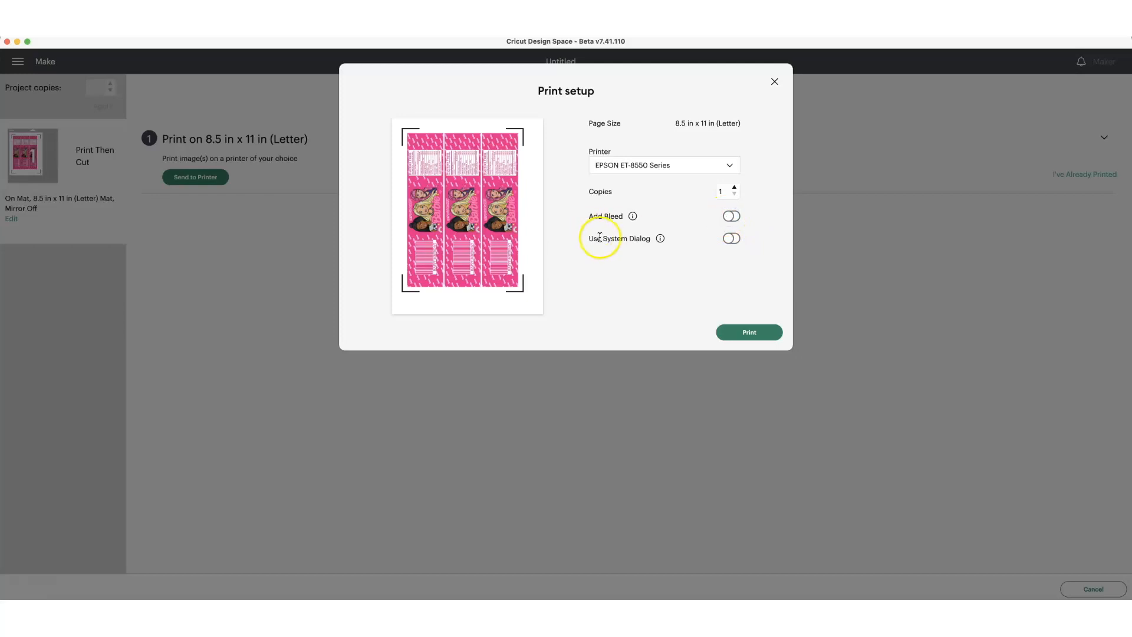
{"action": "left_click", "coordinate": [731, 238]}
{"action": "left_click", "coordinate": [761, 333]}
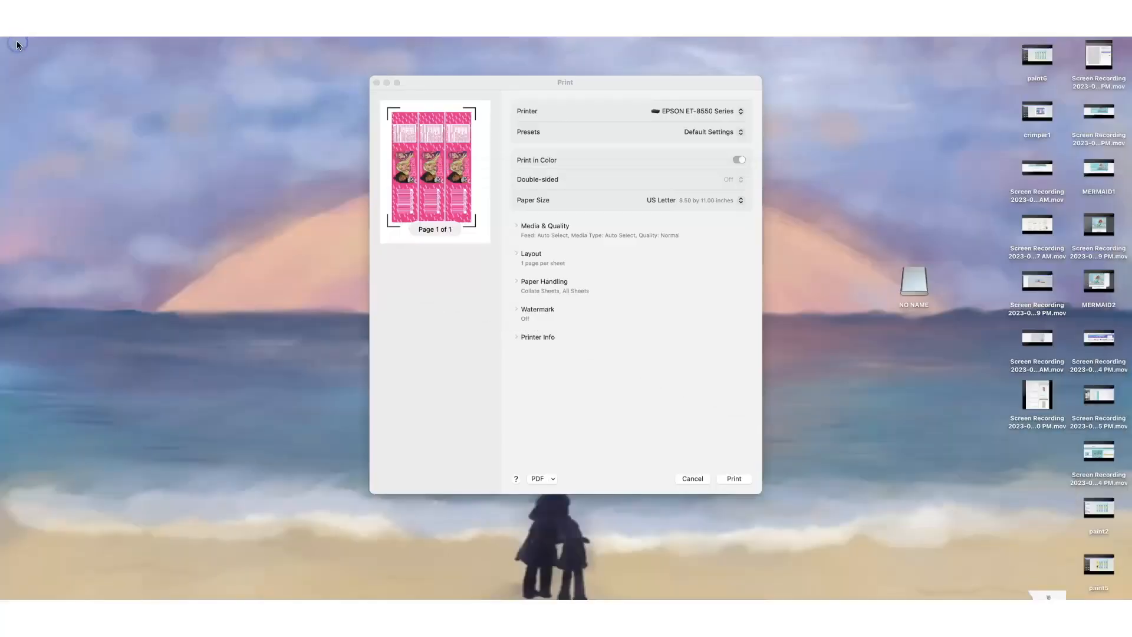
- Set the print's media type to Photo High Gloss Paper with Best quality
{"action": "scroll", "coordinate": [667, 434], "scroll_direction": "down", "scroll_amount": 3}
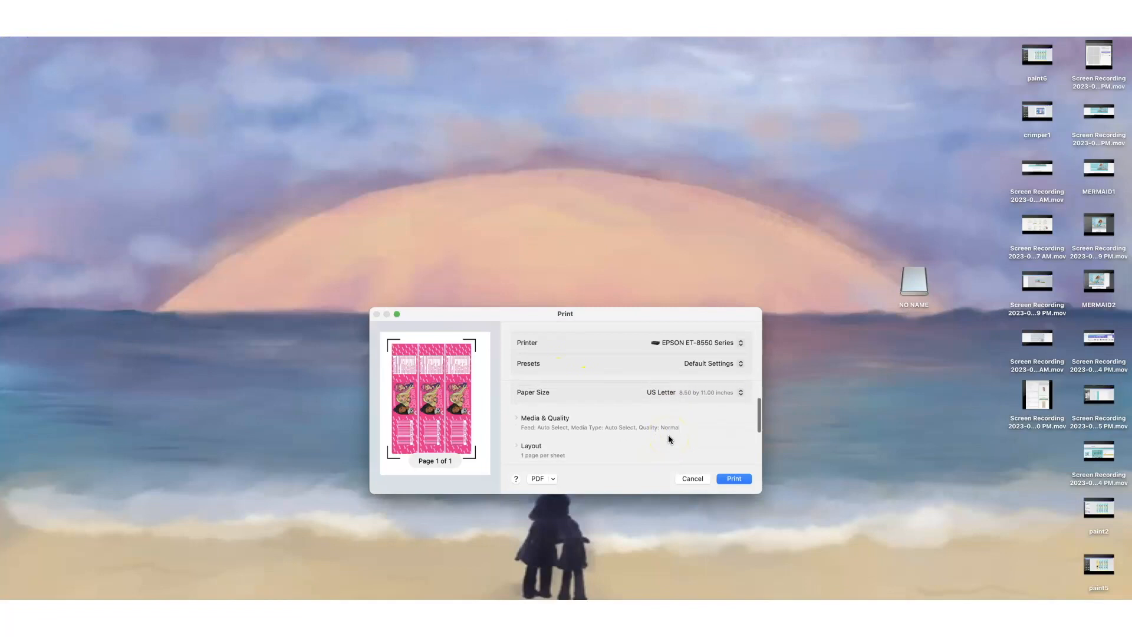
{"action": "left_click", "coordinate": [515, 411]}
{"action": "scroll", "coordinate": [626, 415], "scroll_direction": "down", "scroll_amount": 1}
{"action": "left_click", "coordinate": [707, 416]}
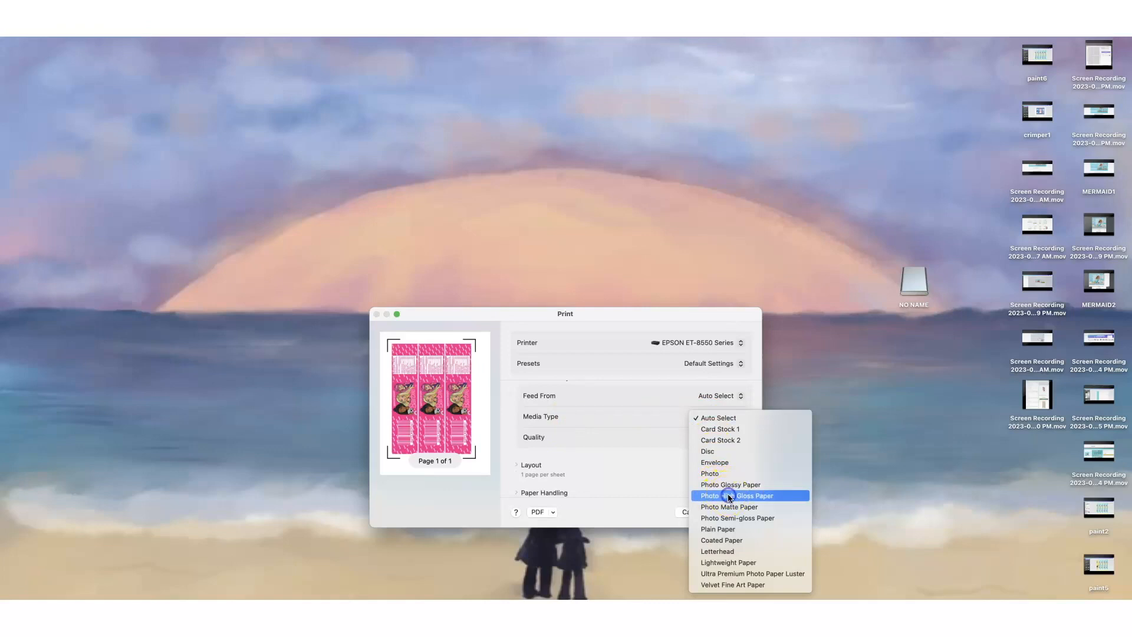
{"action": "left_click", "coordinate": [730, 495]}
{"action": "scroll", "coordinate": [680, 449], "scroll_direction": "down", "scroll_amount": 2}
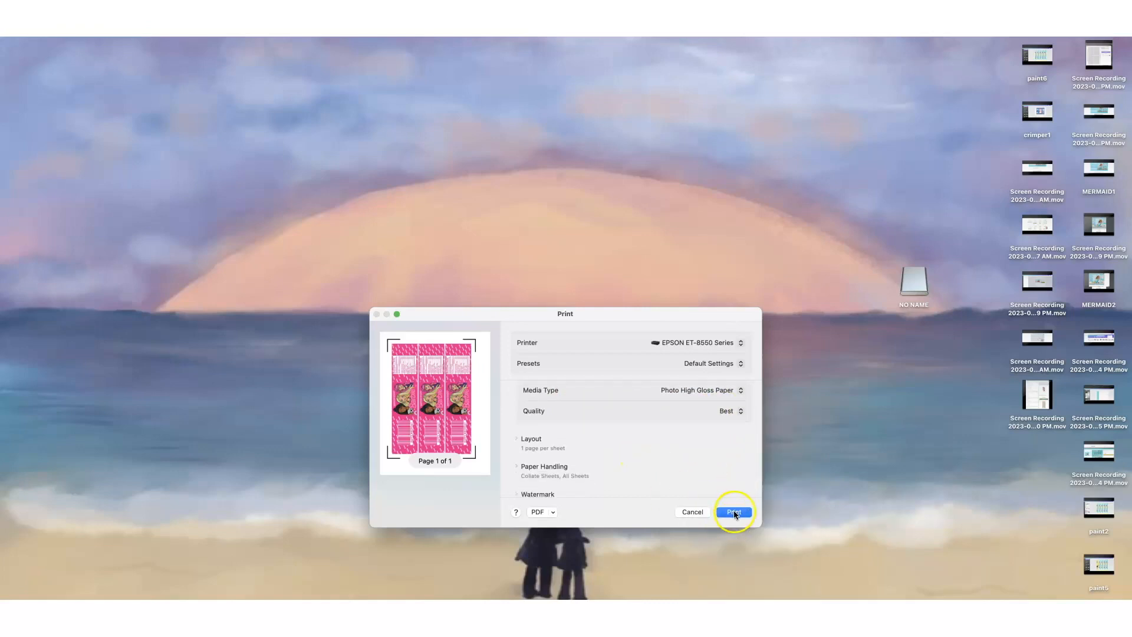